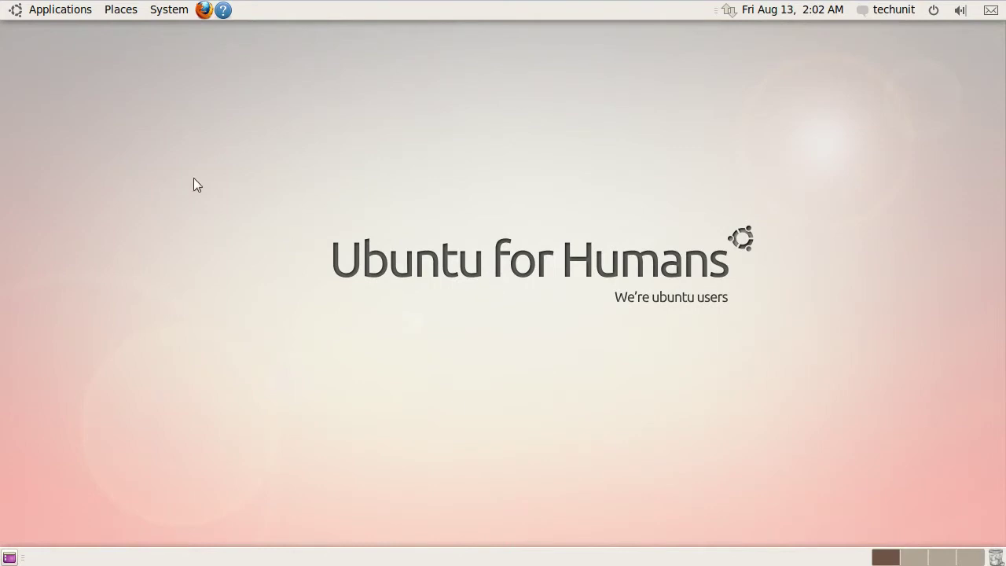
Launch Google Chrome from the Applications > Internet menu.
{"action": "left_click", "coordinate": [61, 10]}
{"action": "mouse_move", "coordinate": [49, 104]}
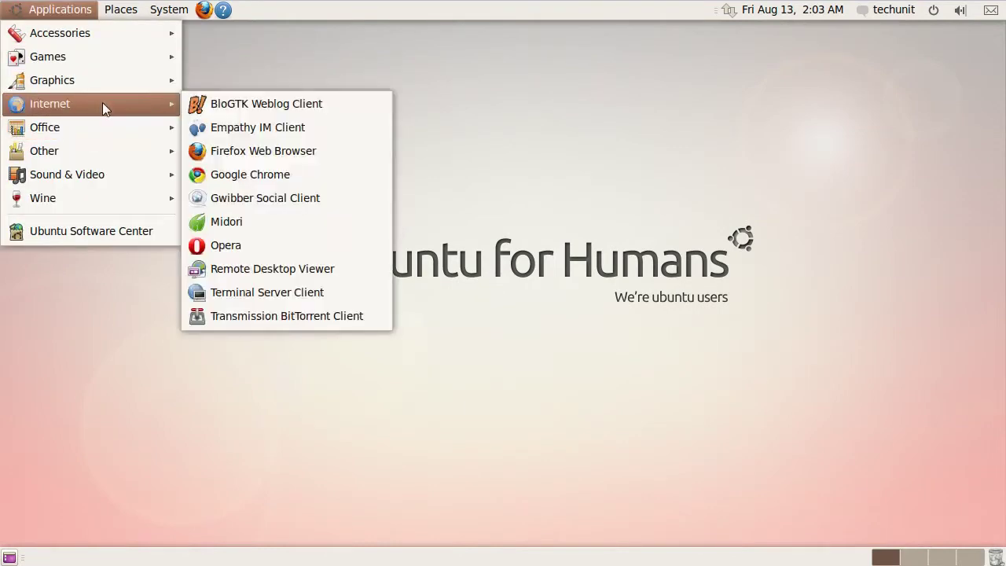
{"action": "left_click", "coordinate": [288, 174]}
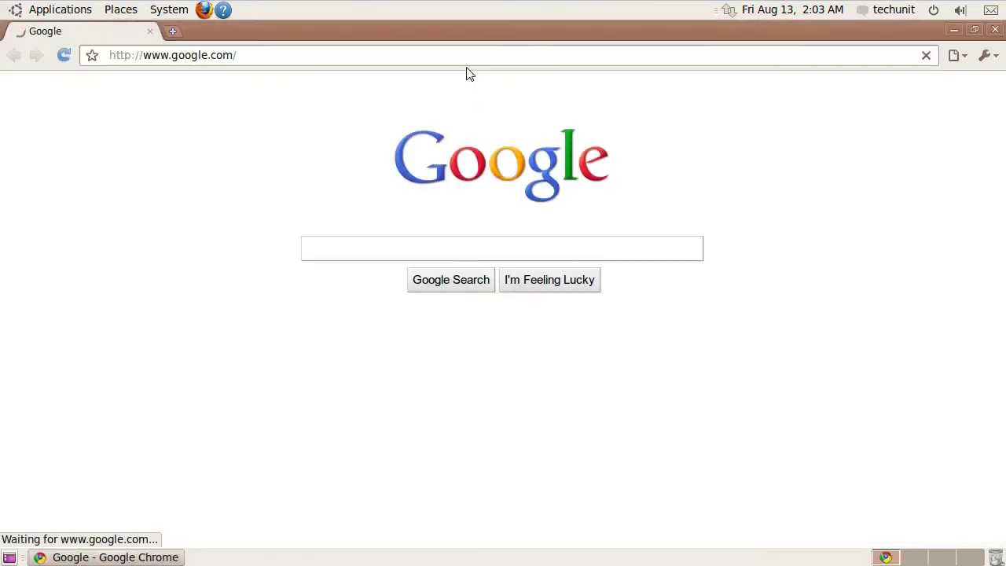
Go to opendns.com and choose the free OpenDNS Basic plan from the plans page.
{"action": "left_click", "coordinate": [469, 61]}
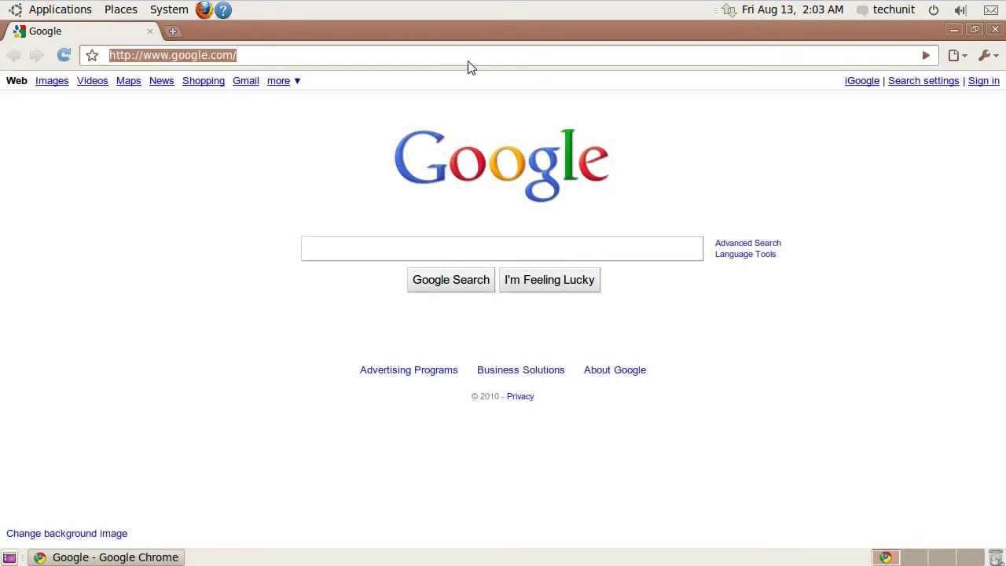
{"action": "key", "text": "BackSpace"}
{"action": "type", "text": "opendn"}
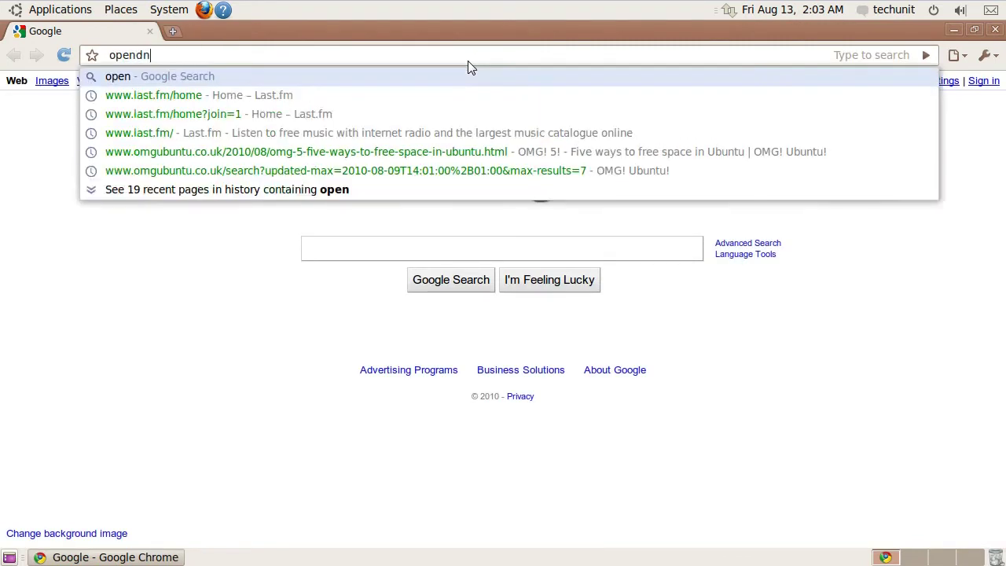
{"action": "type", "text": "s.com"}
{"action": "key", "text": "Return"}
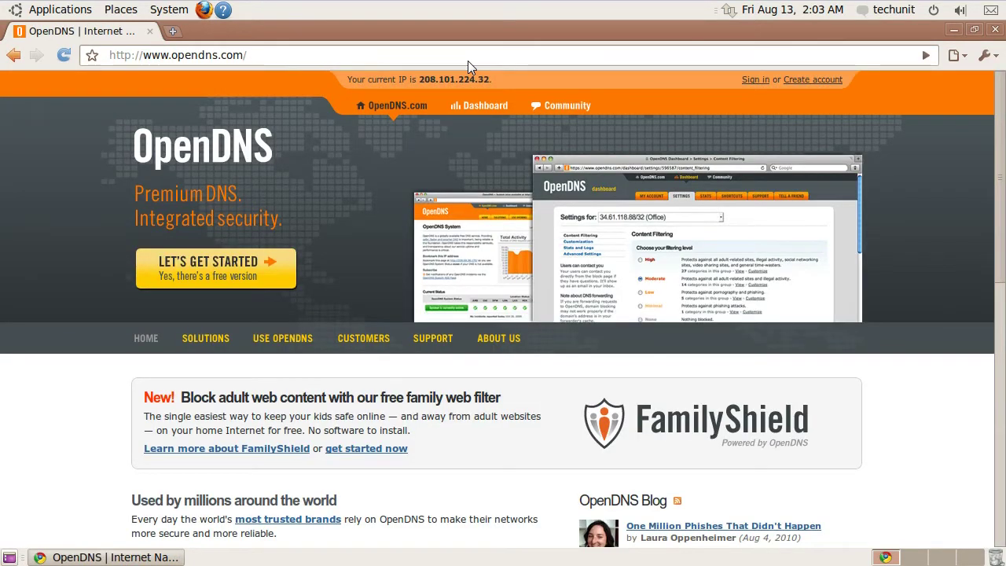
{"action": "left_click", "coordinate": [813, 80]}
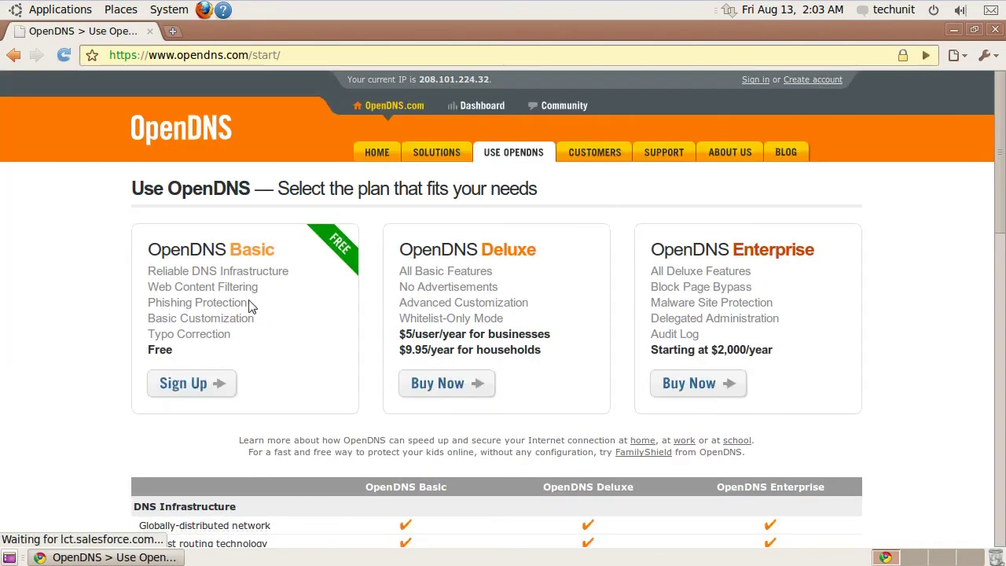
{"action": "left_click", "coordinate": [212, 385]}
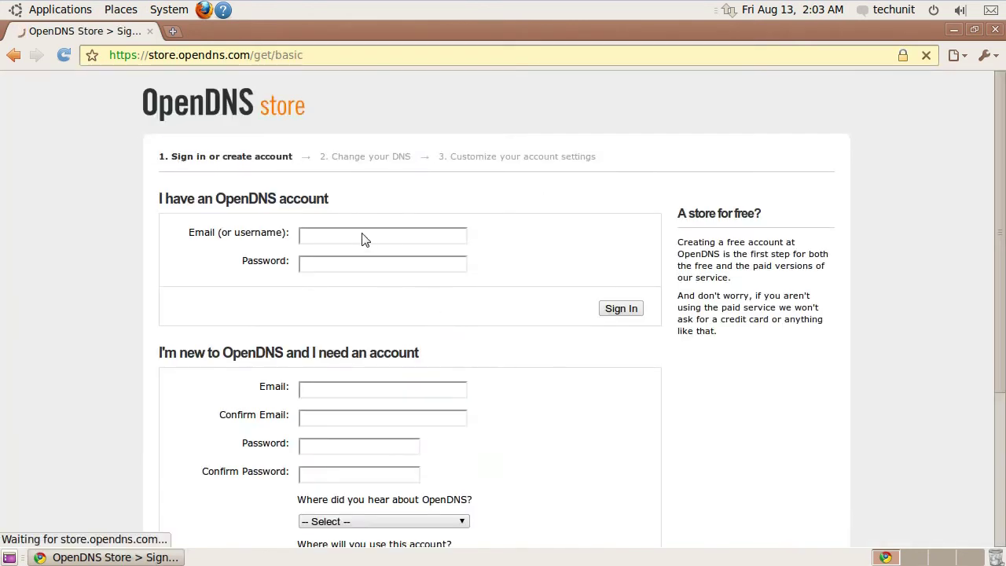
Enter the new account's email, confirmation email and password in the sign-up form.
{"action": "left_click", "coordinate": [364, 240]}
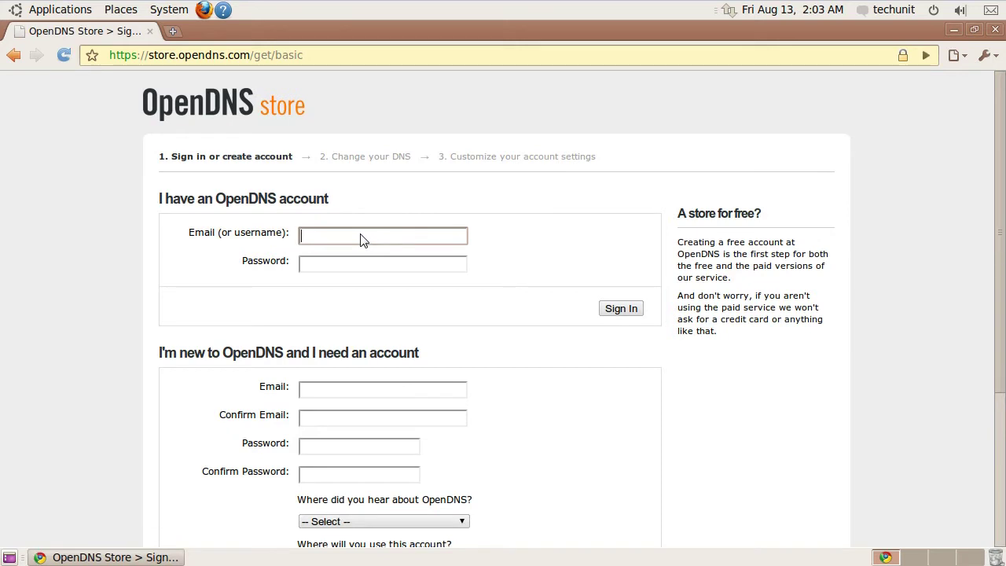
{"action": "left_click", "coordinate": [366, 388]}
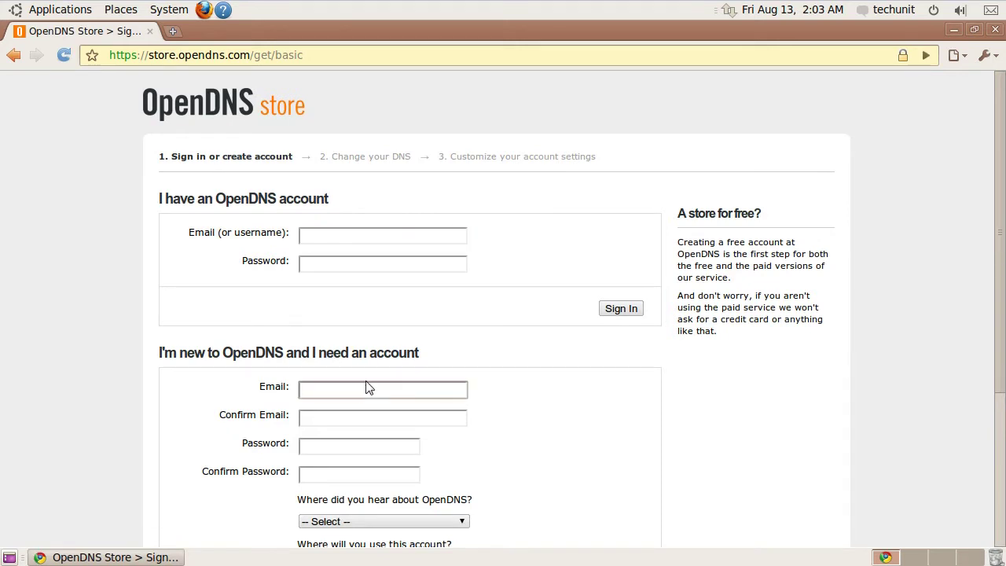
{"action": "left_click", "coordinate": [369, 423]}
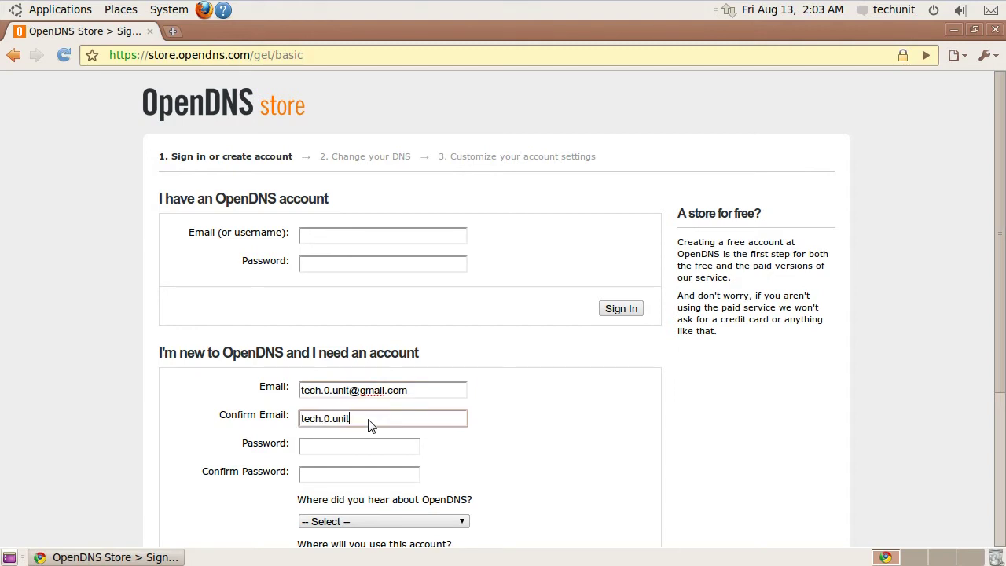
{"action": "type", "text": "@gmail.com"}
{"action": "left_click", "coordinate": [358, 446]}
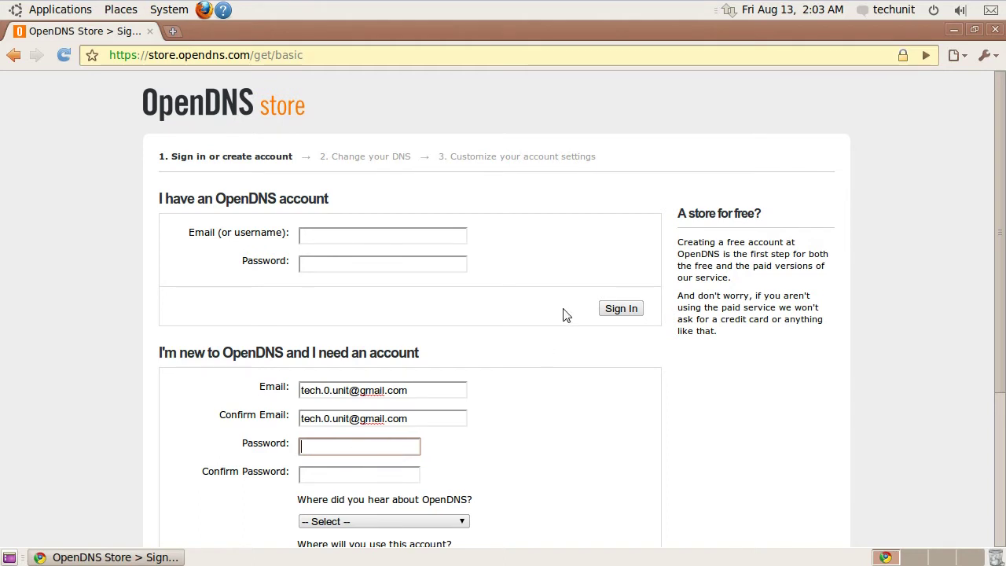
{"action": "scroll", "coordinate": [564, 362], "scroll_direction": "down", "scroll_amount": 1}
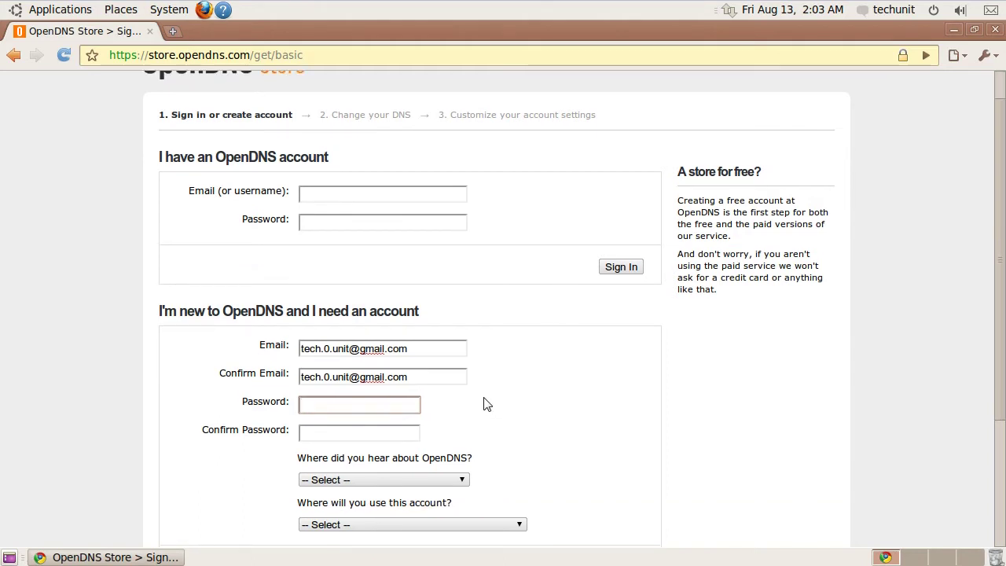
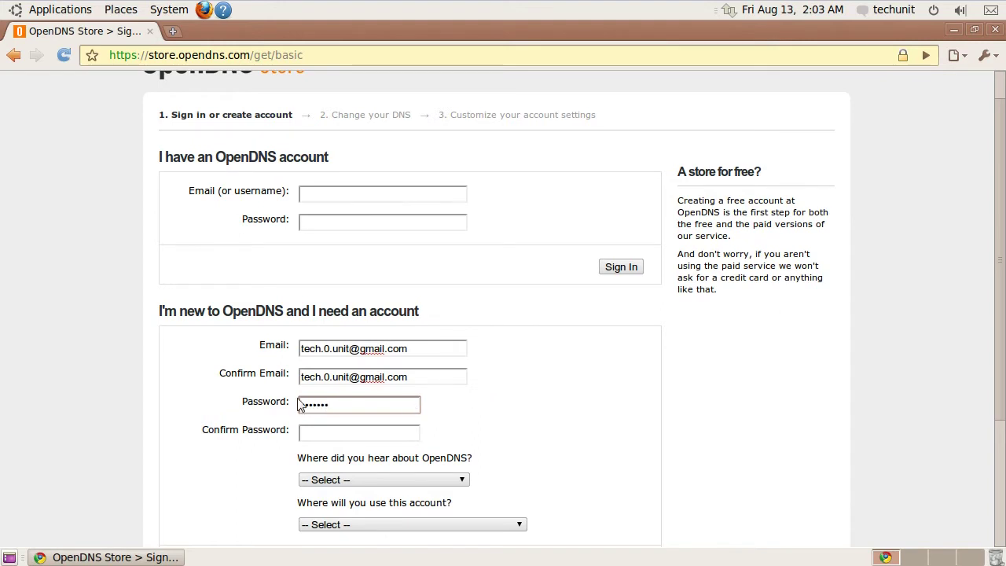
{"action": "left_click", "coordinate": [323, 441]}
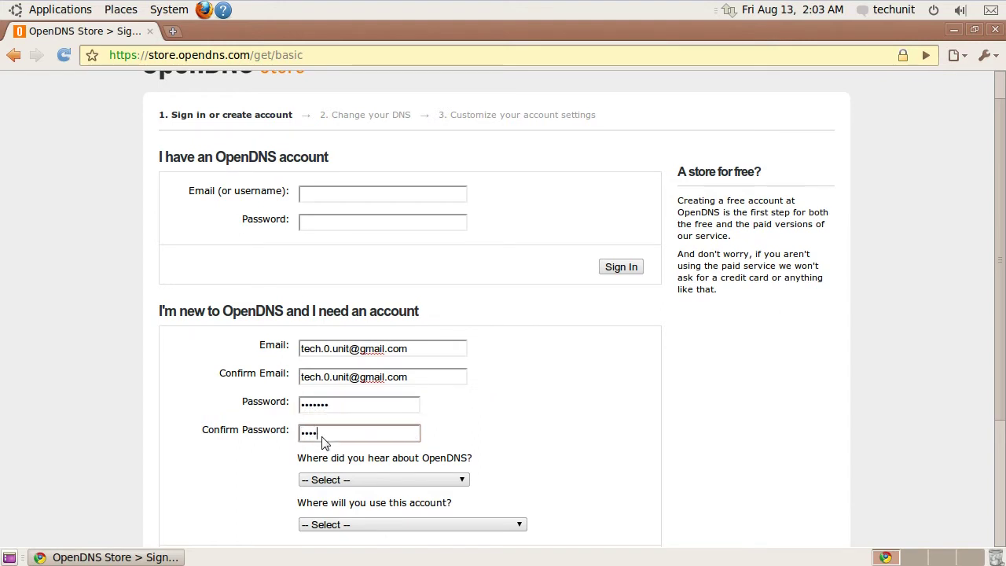
Set referral to Other 'eotutorials.wordpress.com' and usage to Household, then submit the form.
{"action": "left_click", "coordinate": [459, 483]}
{"action": "left_click", "coordinate": [455, 464]}
{"action": "type", "text": "ubuntuvid"}
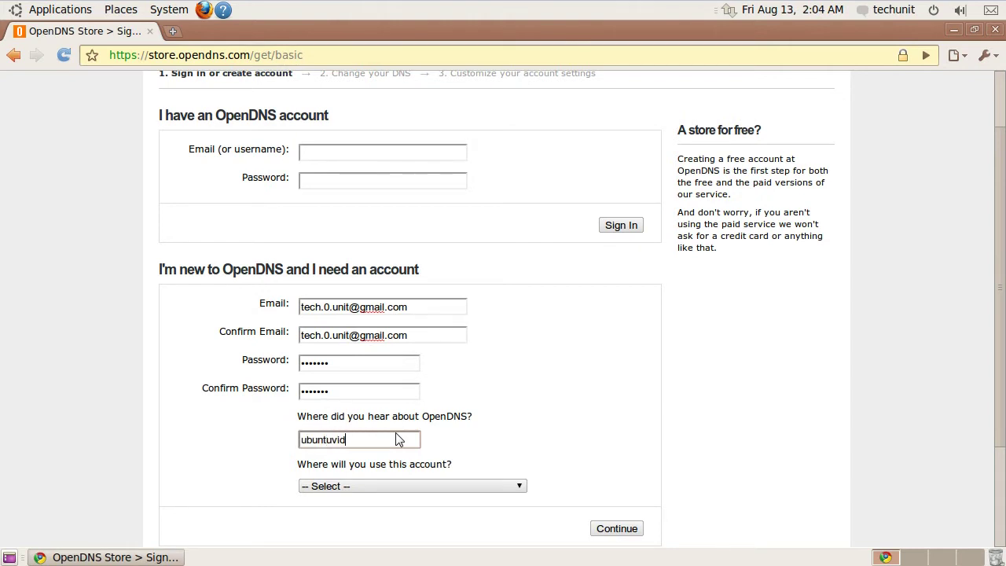
{"action": "type", "text": "eotutor"}
{"action": "type", "text": "ials."}
{"action": "type", "text": "wordpress.com"}
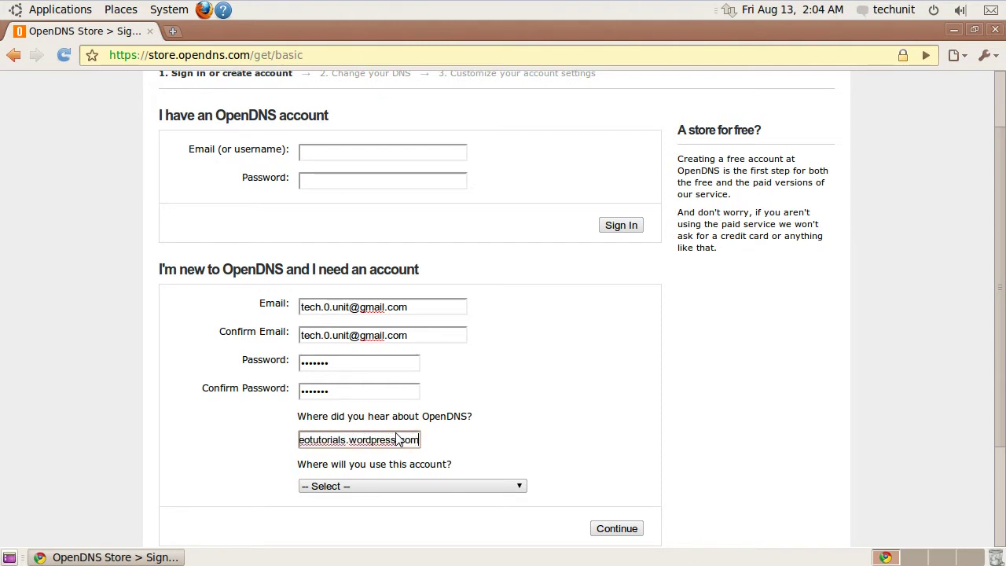
{"action": "left_click", "coordinate": [431, 483]}
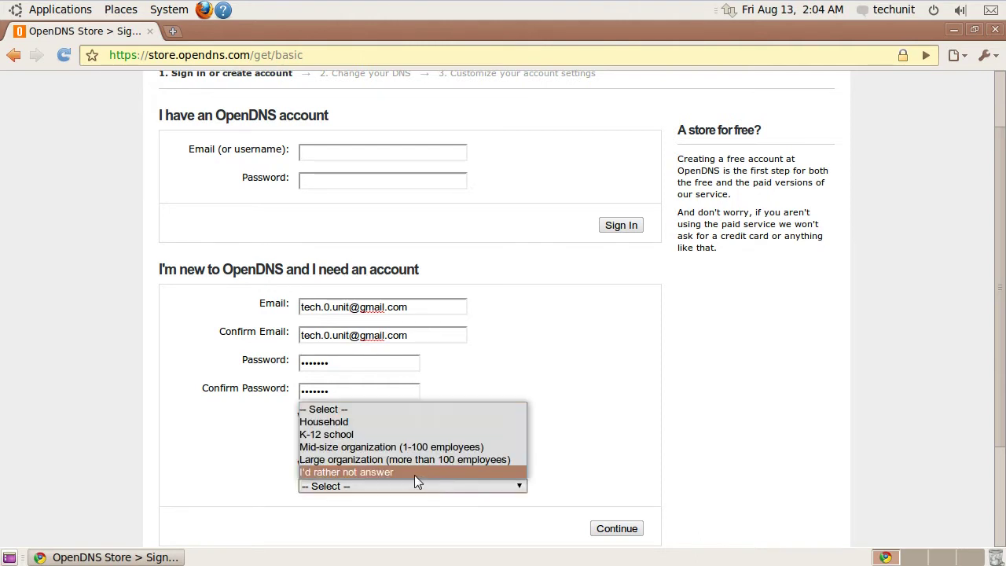
{"action": "left_click", "coordinate": [401, 422]}
{"action": "left_click", "coordinate": [607, 527]}
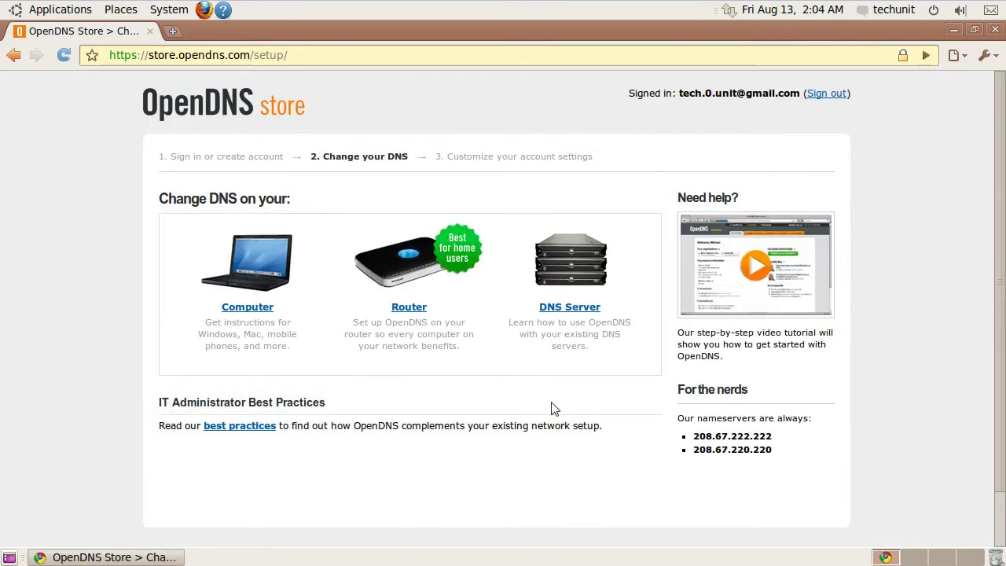
Scroll the Change your DNS page to review nameservers 208.67.222.222 and 208.67.220.220.
{"action": "scroll", "coordinate": [551, 405], "scroll_direction": "down", "scroll_amount": 2}
{"action": "scroll", "coordinate": [550, 403], "scroll_direction": "up", "scroll_amount": 2}
{"action": "scroll", "coordinate": [624, 393], "scroll_direction": "down", "scroll_amount": 2}
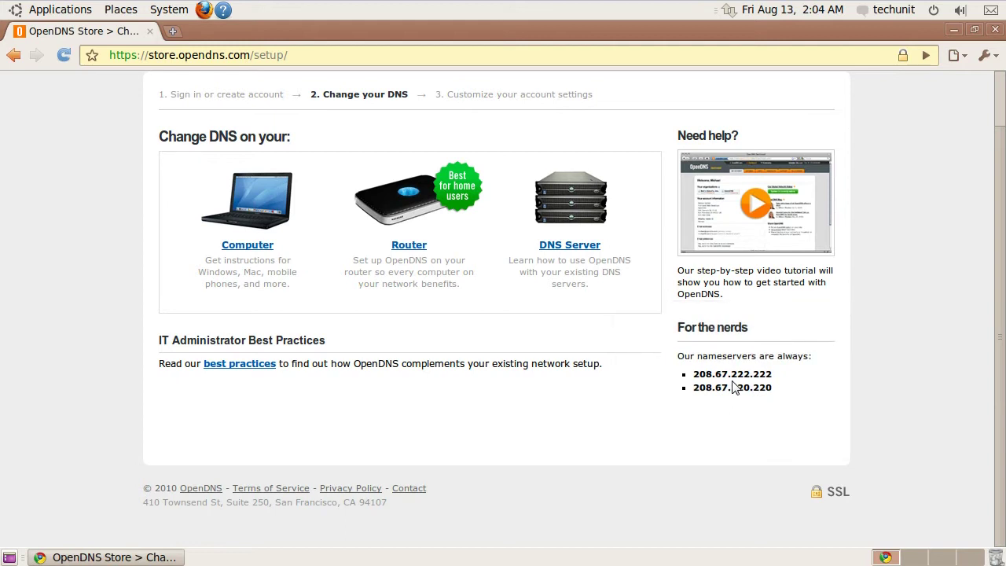
Open the Auto eth0 connection for editing from the tray's Edit Connections menu.
{"action": "left_click", "coordinate": [728, 11]}
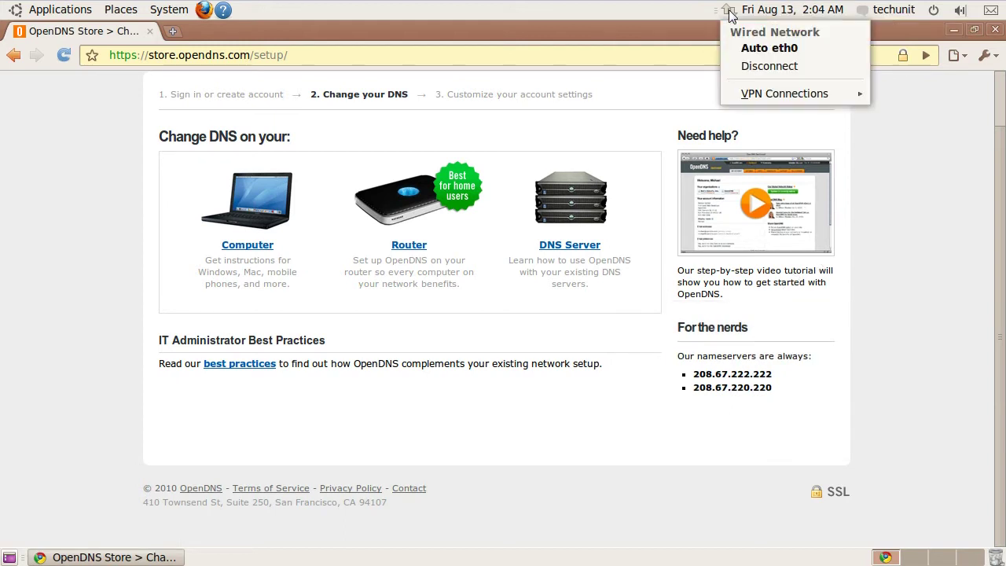
{"action": "left_click", "coordinate": [728, 11]}
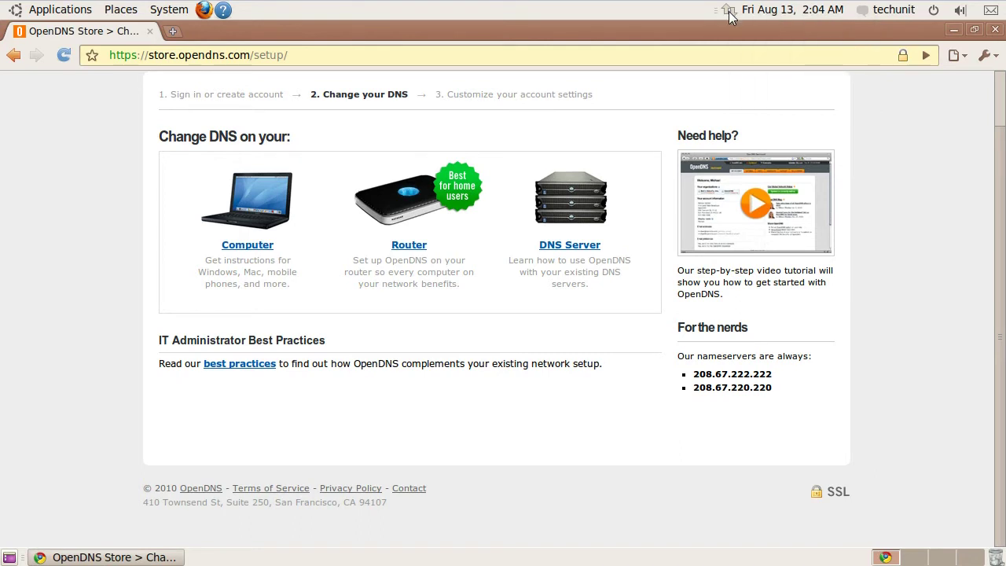
{"action": "right_click", "coordinate": [729, 11]}
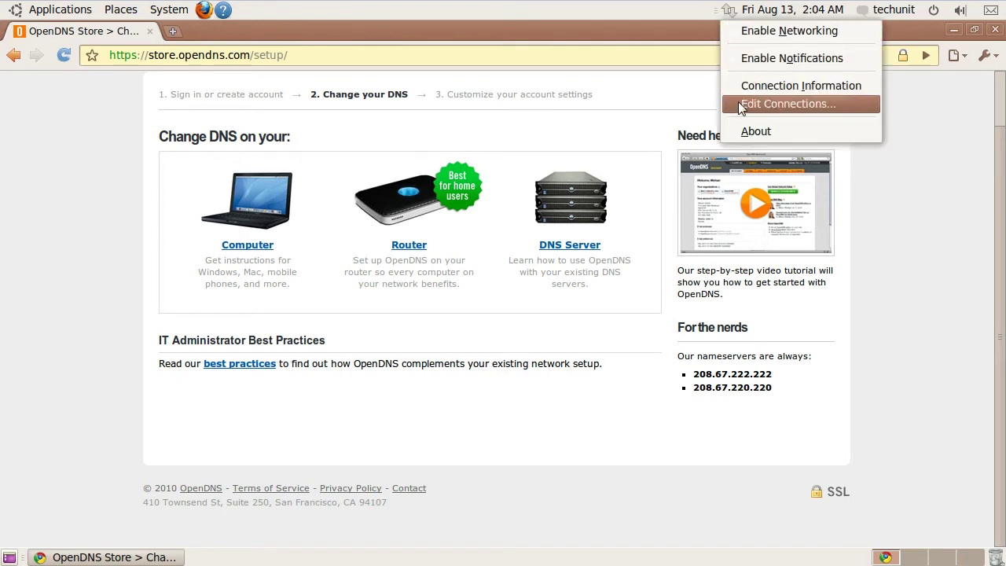
{"action": "left_click", "coordinate": [739, 102]}
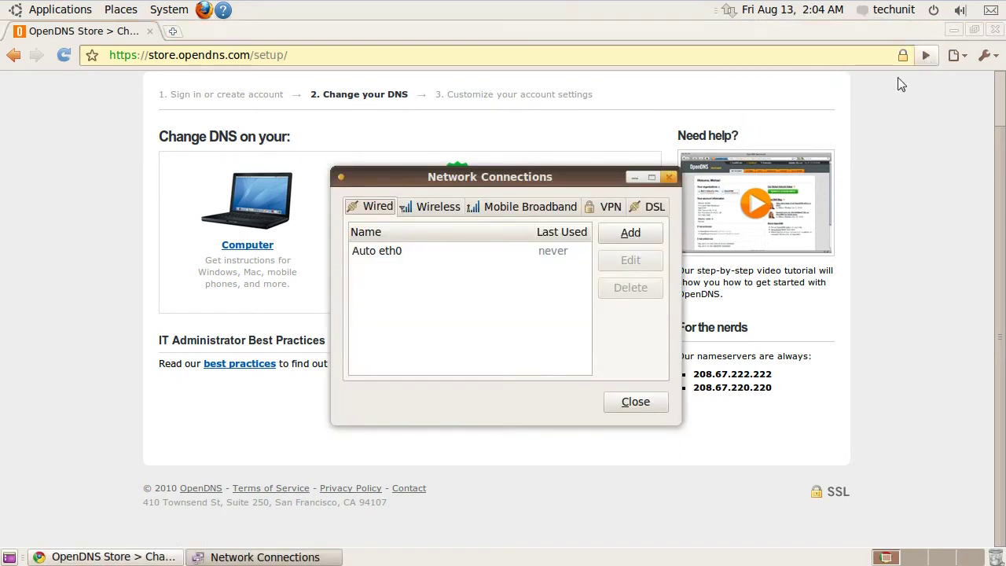
{"action": "left_click_drag", "start_coordinate": [467, 179], "coordinate": [329, 135]}
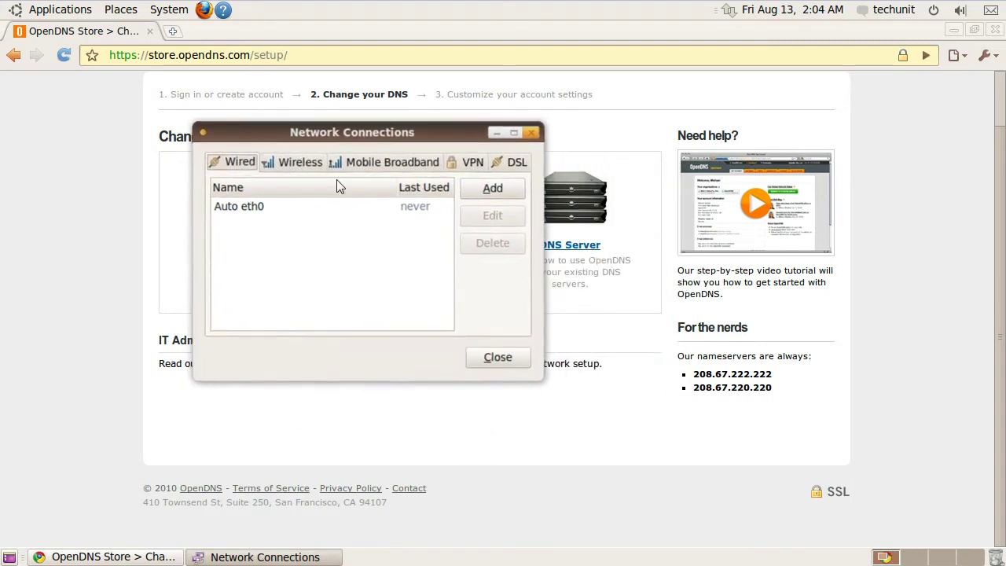
{"action": "left_click", "coordinate": [292, 206]}
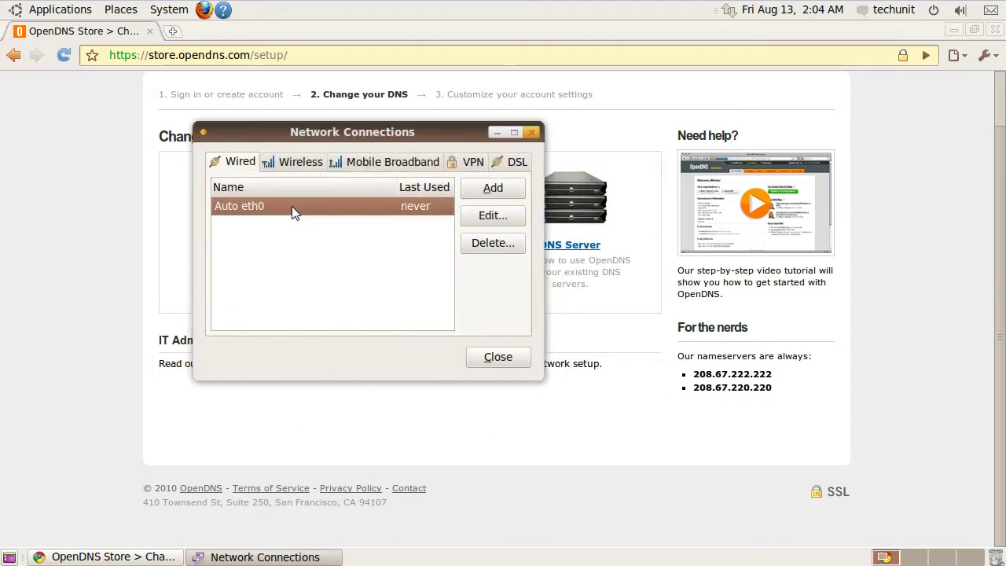
{"action": "left_click", "coordinate": [497, 215]}
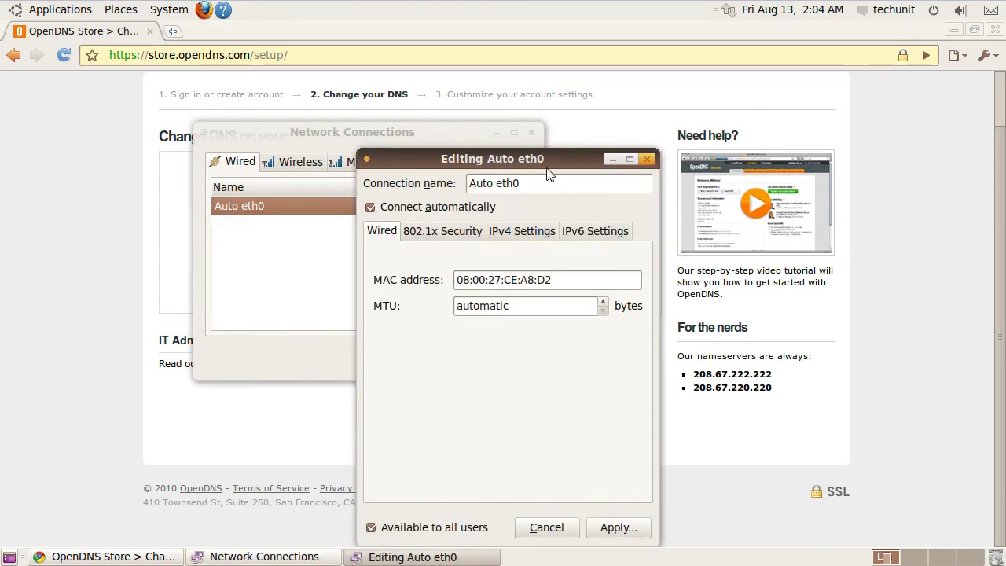
{"action": "left_click_drag", "start_coordinate": [548, 170], "coordinate": [416, 79]}
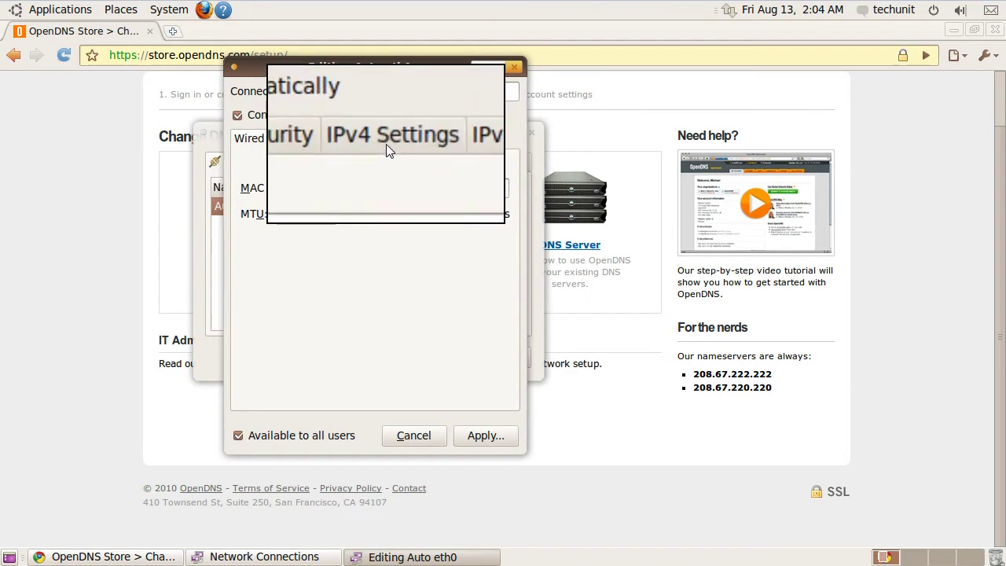
Set Auto eth0's IPv4 method to Automatic (DHCP) addresses only.
{"action": "left_click", "coordinate": [385, 141]}
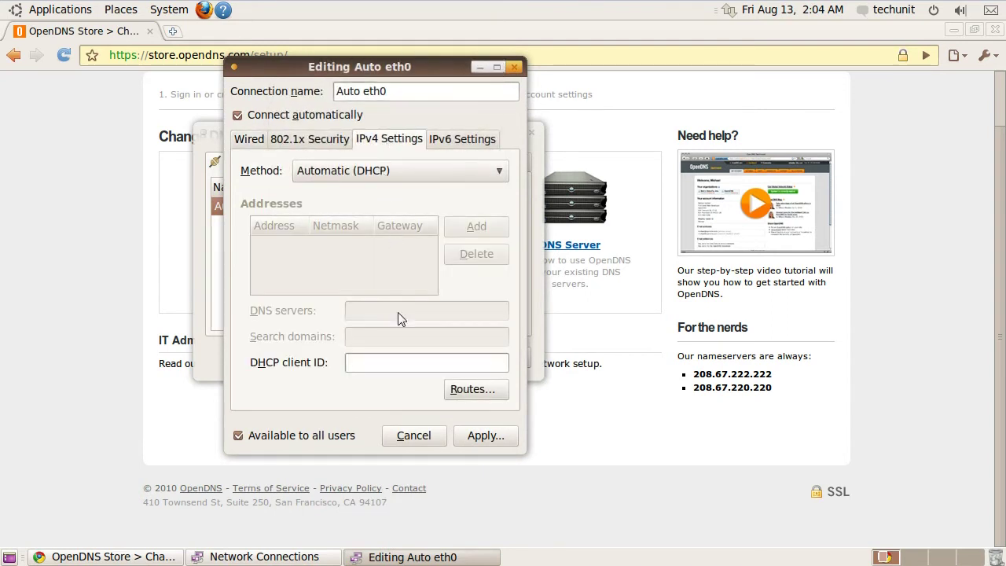
{"action": "left_click", "coordinate": [400, 177]}
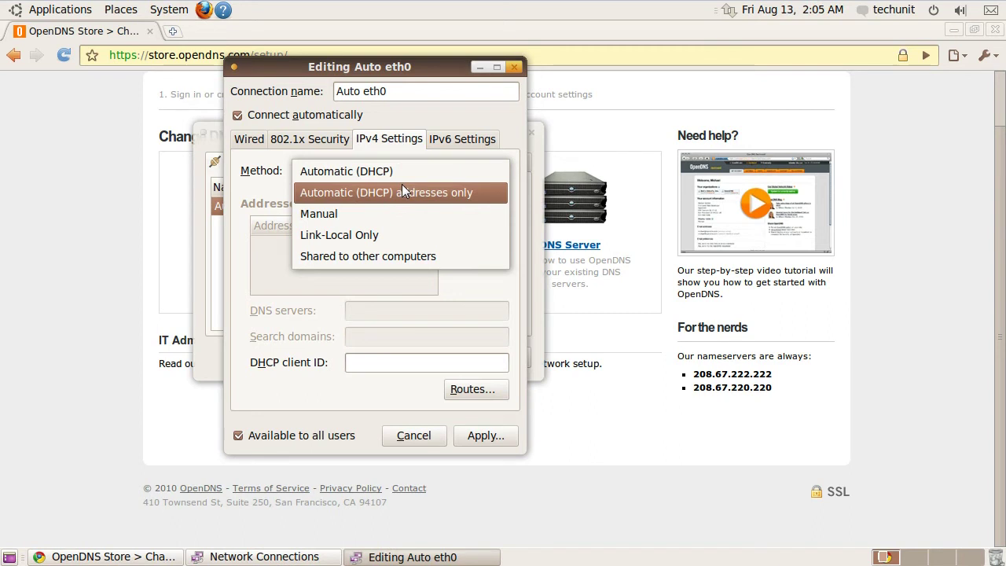
{"action": "left_click", "coordinate": [401, 189]}
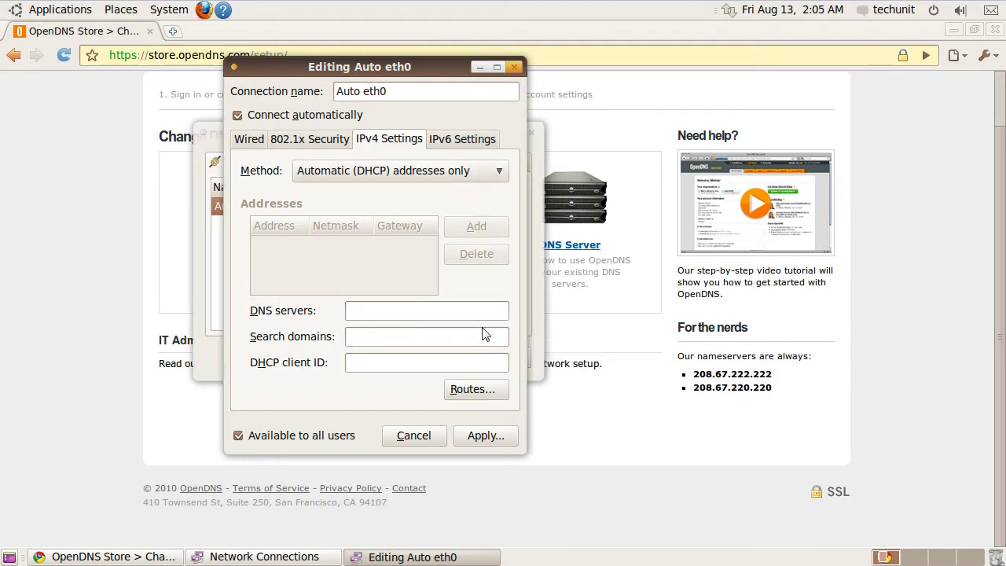
{"action": "left_click", "coordinate": [383, 313]}
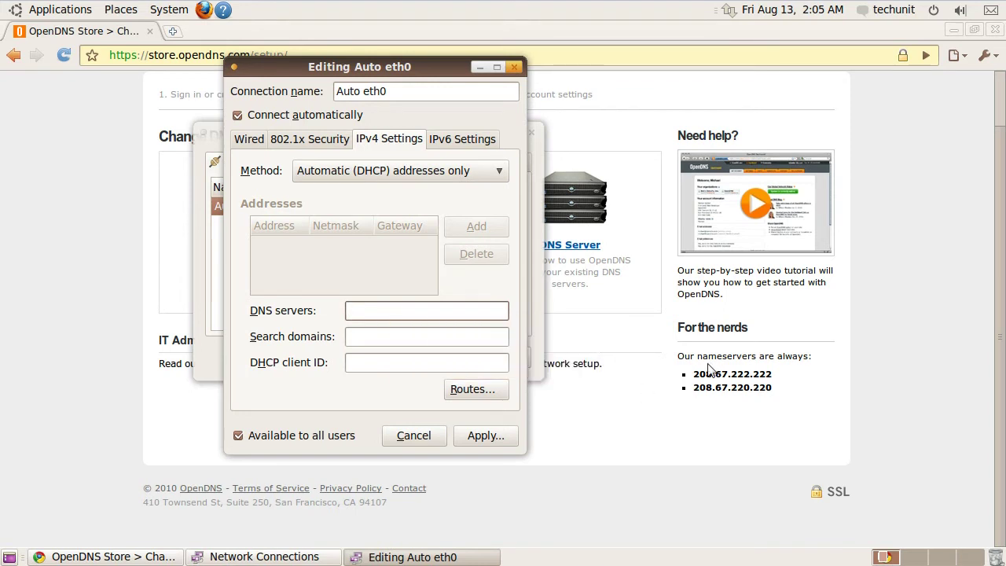
Copy DNS servers 208.67.222.222, 208.67.220.220 from the OpenDNS page into the DNS servers field.
{"action": "left_click_drag", "start_coordinate": [692, 374], "coordinate": [774, 382]}
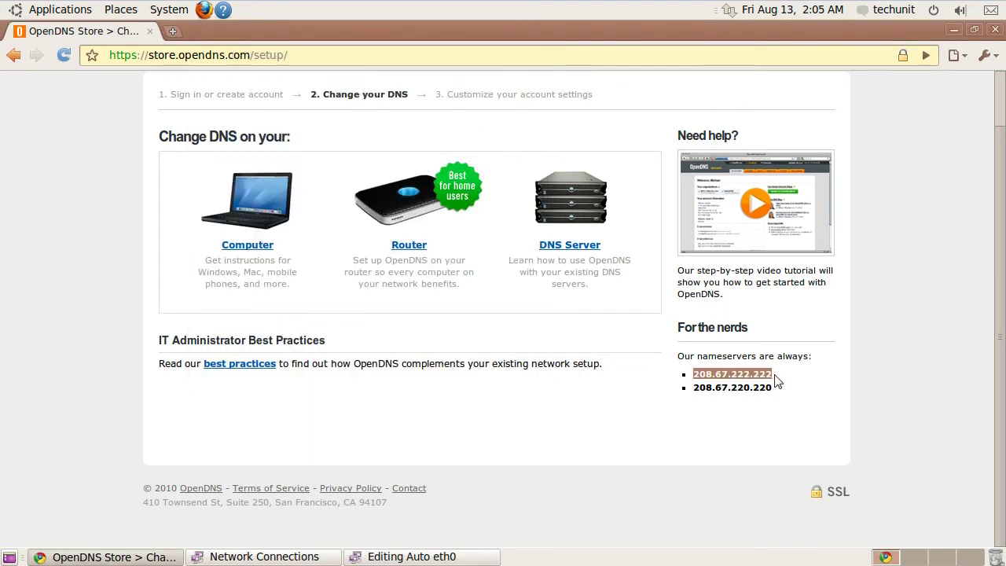
{"action": "left_click", "coordinate": [476, 558]}
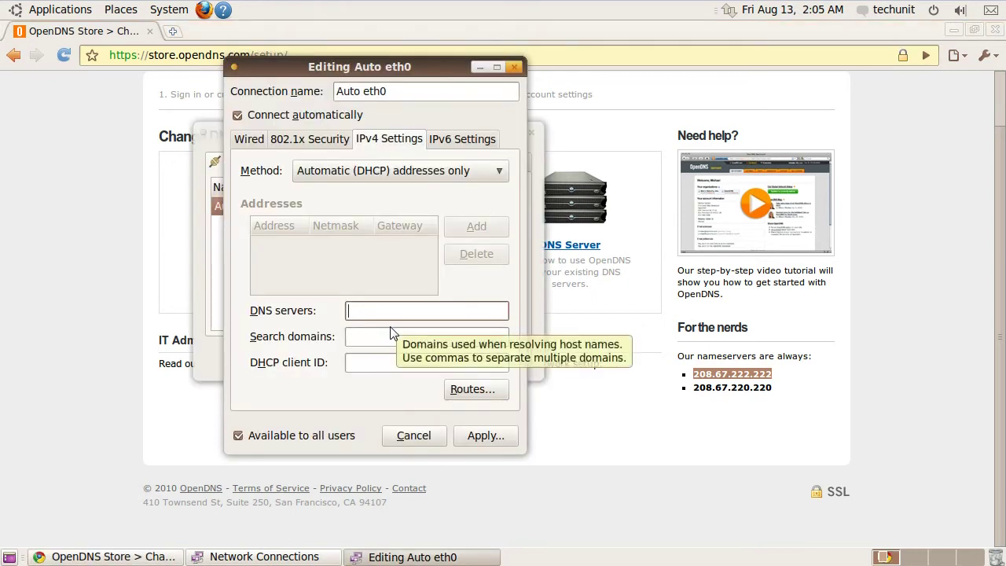
{"action": "type", "text": "208.67.222.222"}
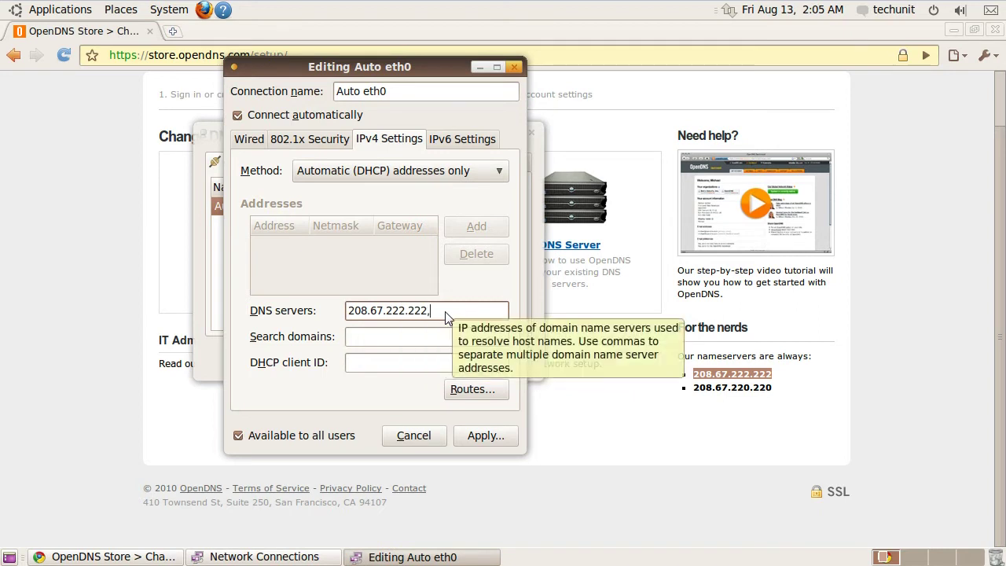
{"action": "type", "text": ","}
{"action": "left_click", "coordinate": [695, 397]}
{"action": "left_click_drag", "start_coordinate": [695, 397], "coordinate": [781, 397]}
{"action": "key", "text": "ctrl+c"}
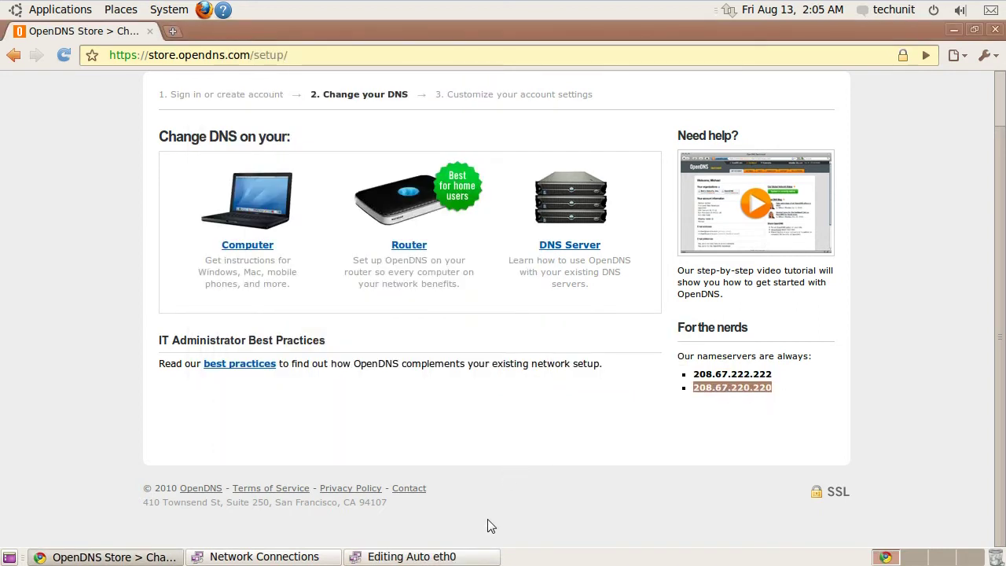
{"action": "left_click", "coordinate": [480, 555]}
{"action": "key", "text": "ctrl+v"}
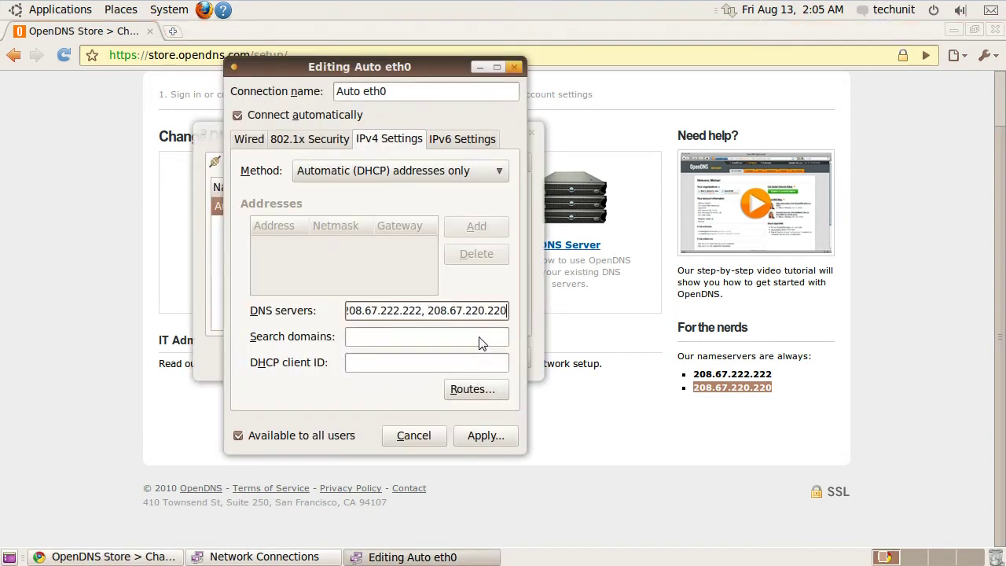
Apply and authenticate the Auto eth0 changes, close the editor, and reconnect Auto eth0.
{"action": "left_click", "coordinate": [473, 438]}
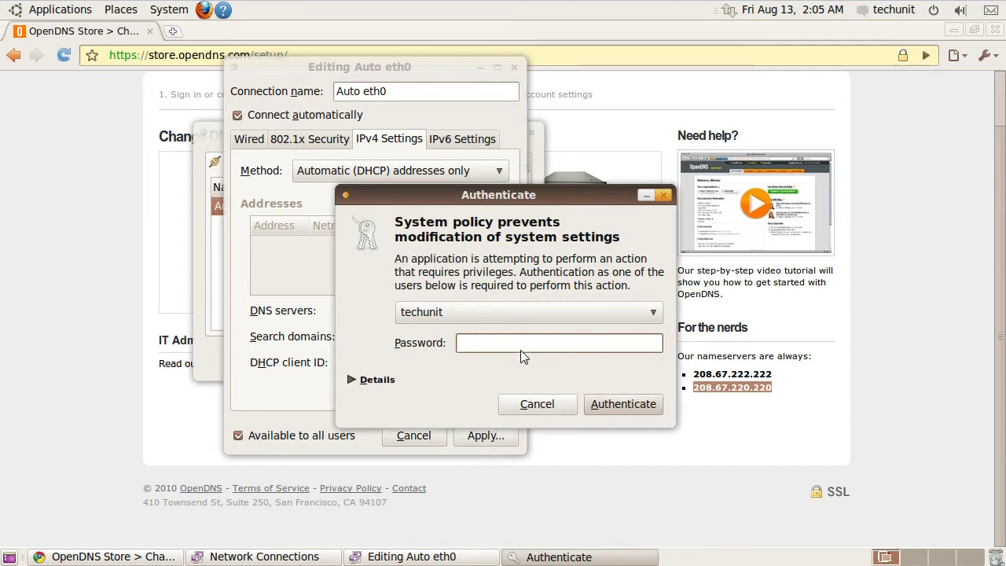
{"action": "type", "text": "••"}
{"action": "left_click", "coordinate": [618, 403]}
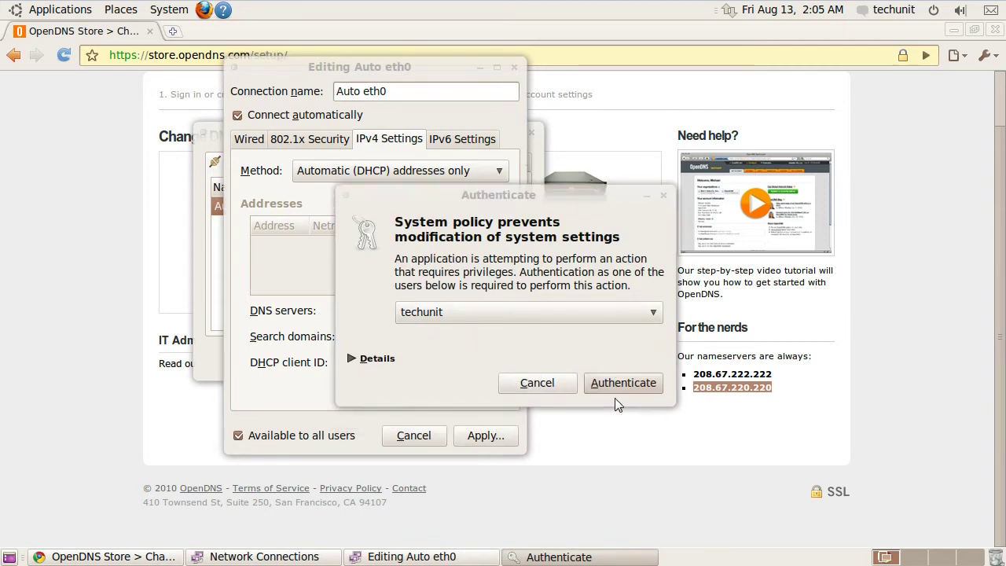
{"action": "left_click", "coordinate": [498, 366]}
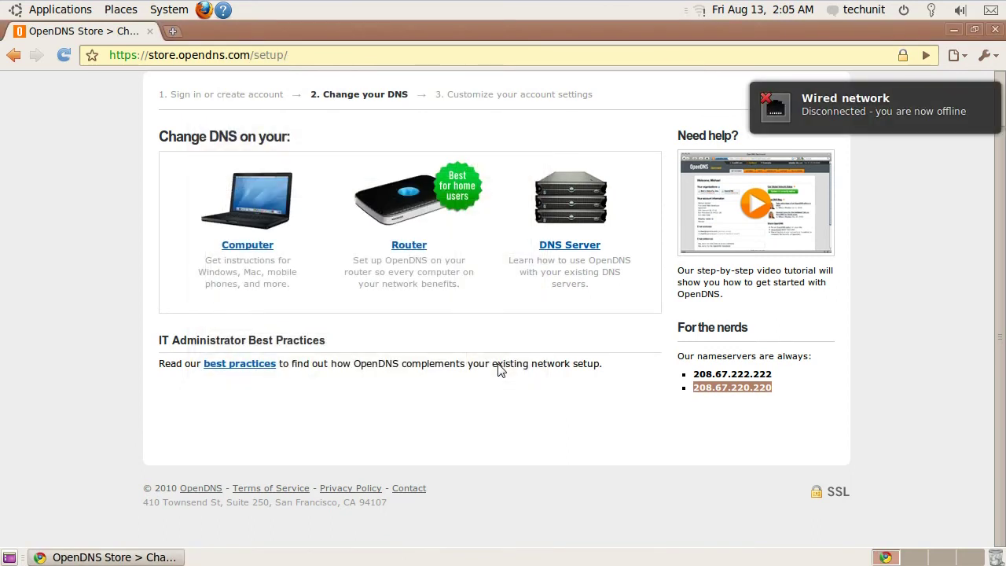
{"action": "left_click", "coordinate": [730, 10]}
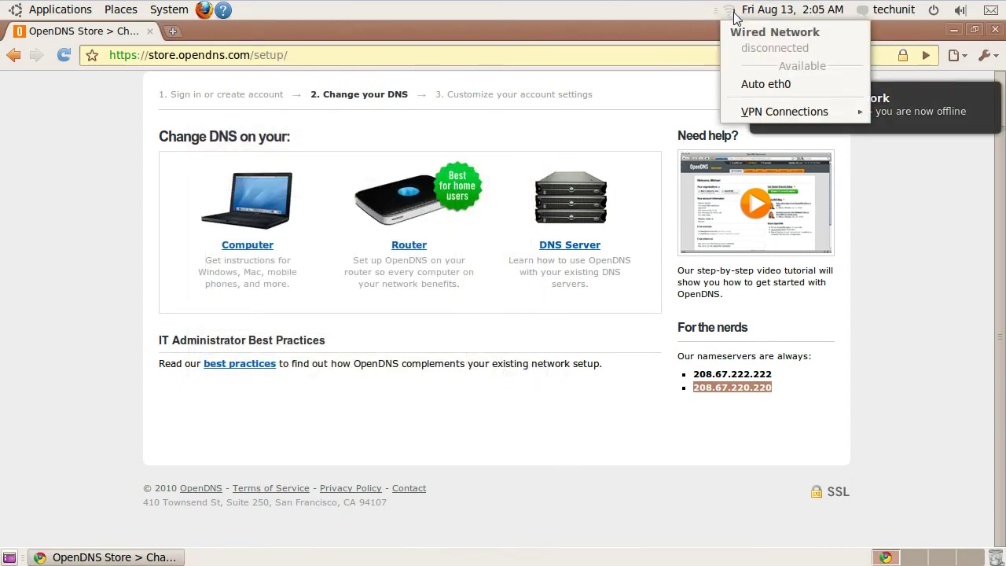
{"action": "left_click", "coordinate": [739, 85]}
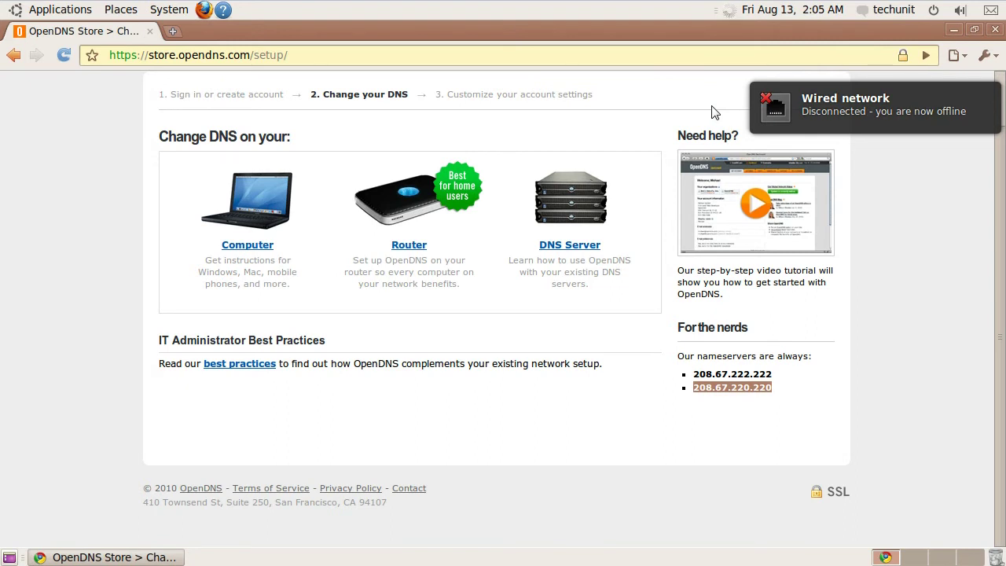
{"action": "left_click", "coordinate": [682, 60]}
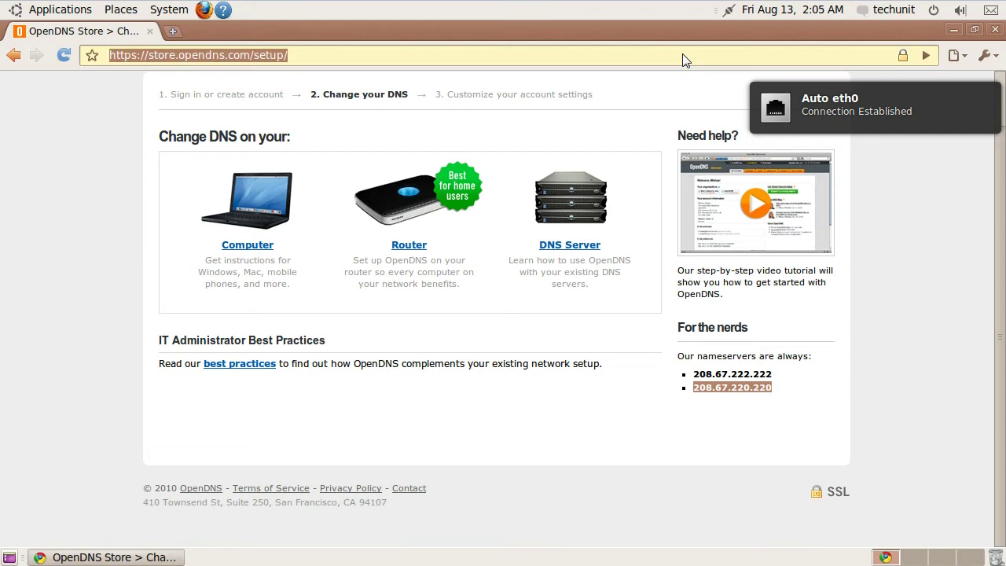
Load opendns.com/welcome to confirm the new DNS is working.
{"action": "key", "text": "BackSpace"}
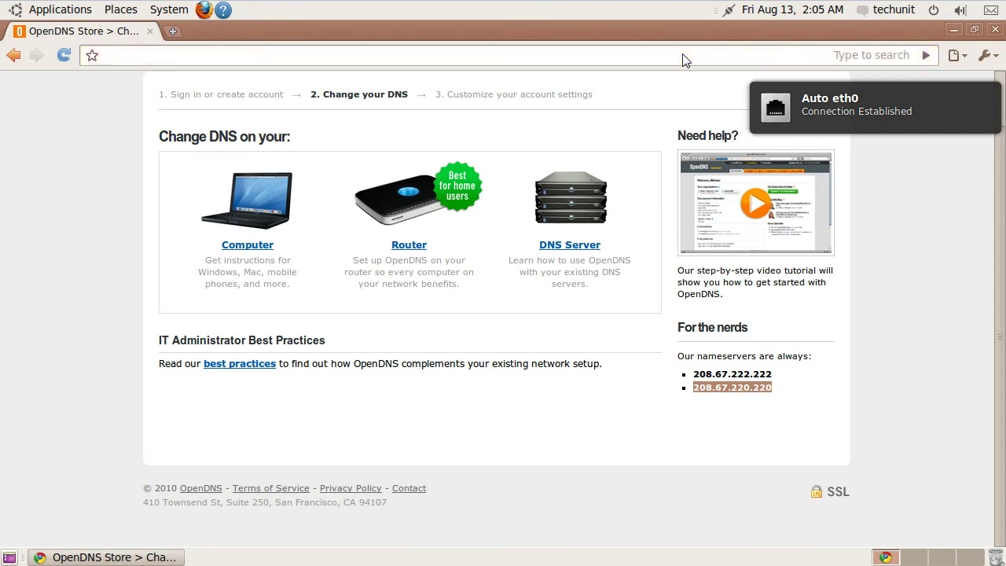
{"action": "type", "text": "opendns"}
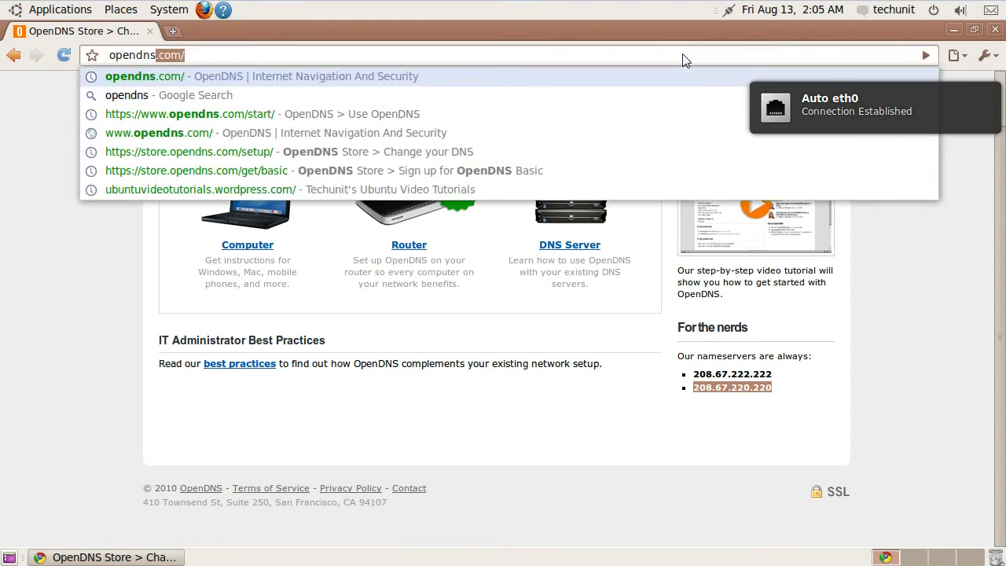
{"action": "type", "text": ".com/w"}
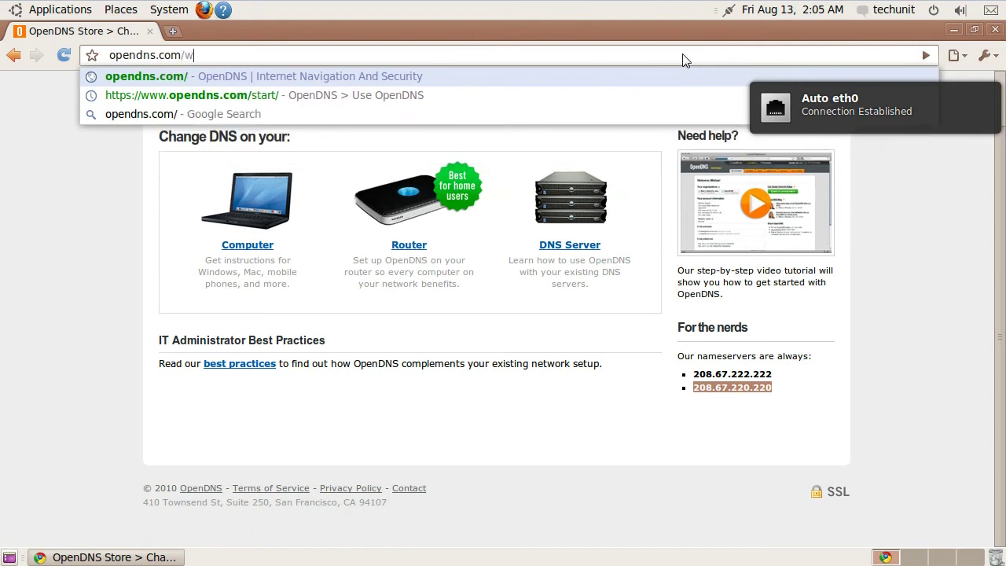
{"action": "type", "text": "elcome"}
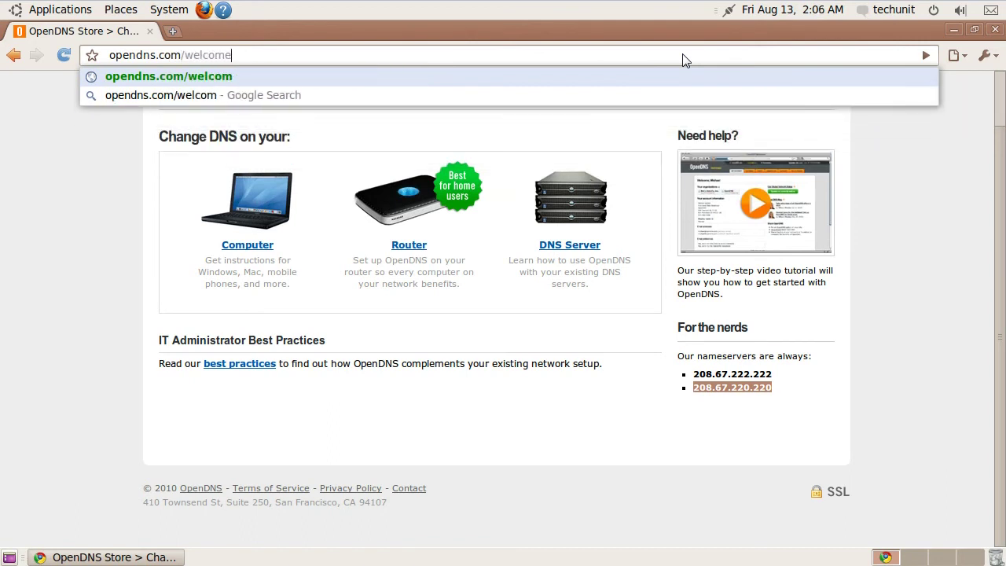
{"action": "key", "text": "Return"}
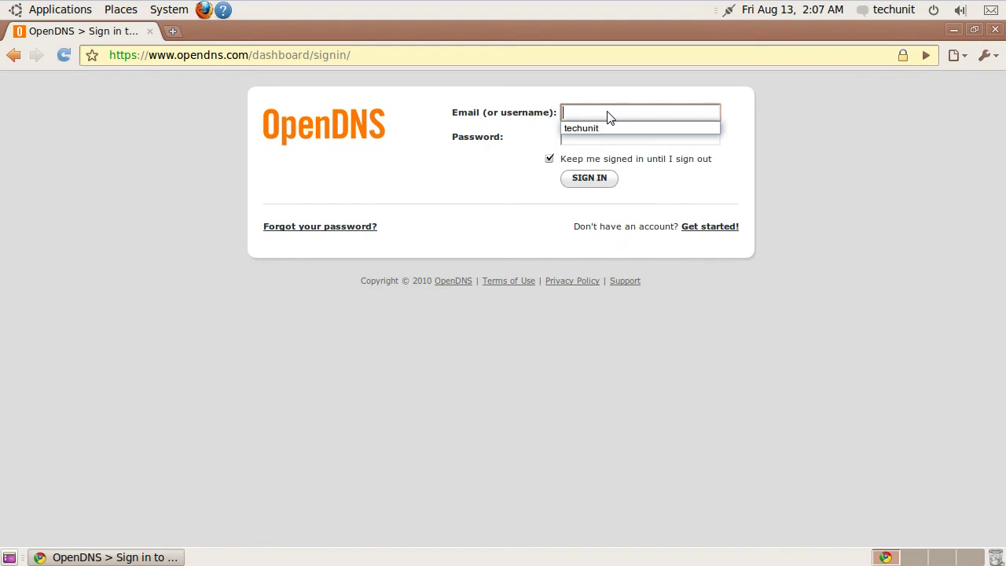
Sign in to the OpenDNS Dashboard with the account email and password.
{"action": "left_click", "coordinate": [595, 139]}
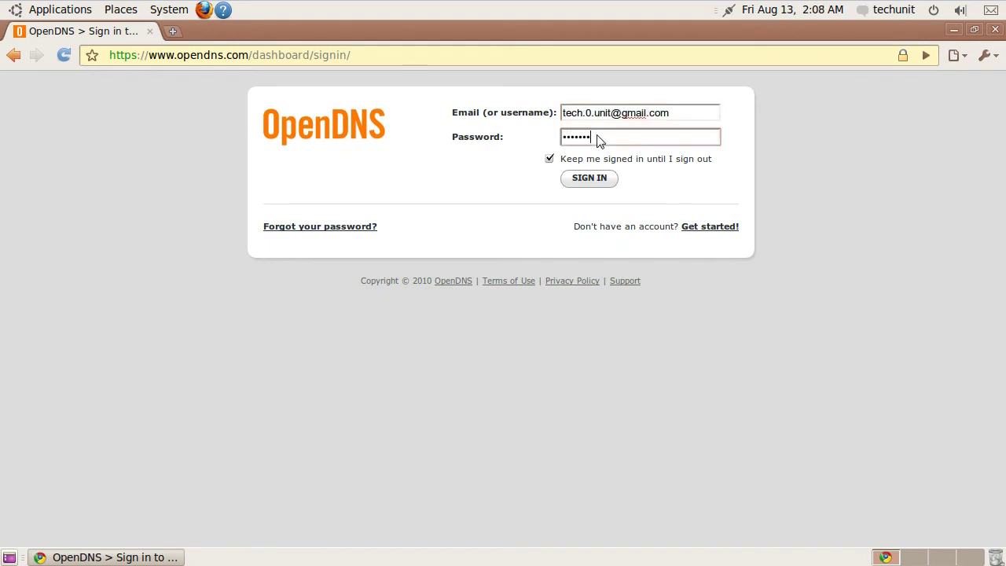
{"action": "left_click", "coordinate": [591, 180]}
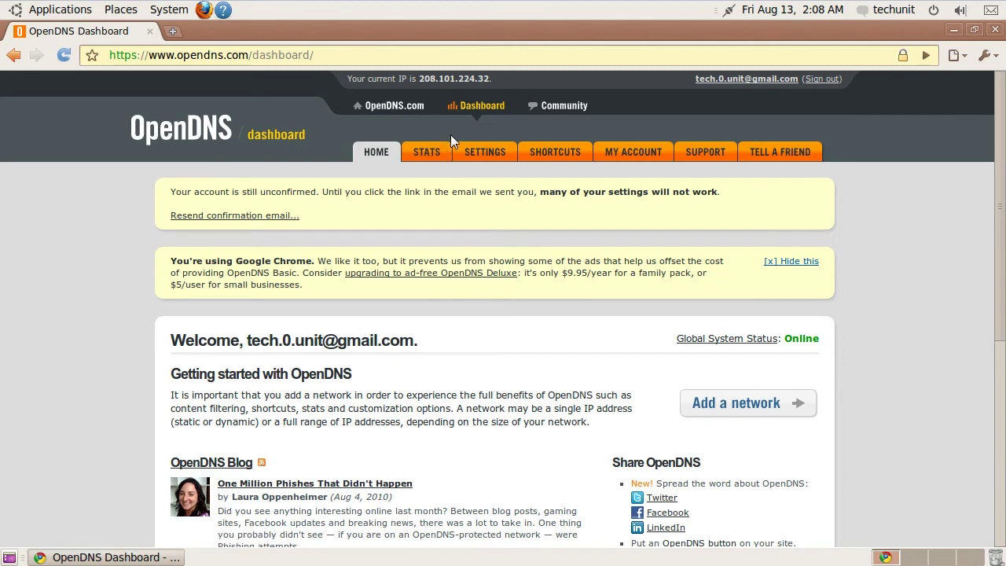
On the Settings tab, add network 208.101.224.32 so it is listed as Home.
{"action": "left_click", "coordinate": [480, 152]}
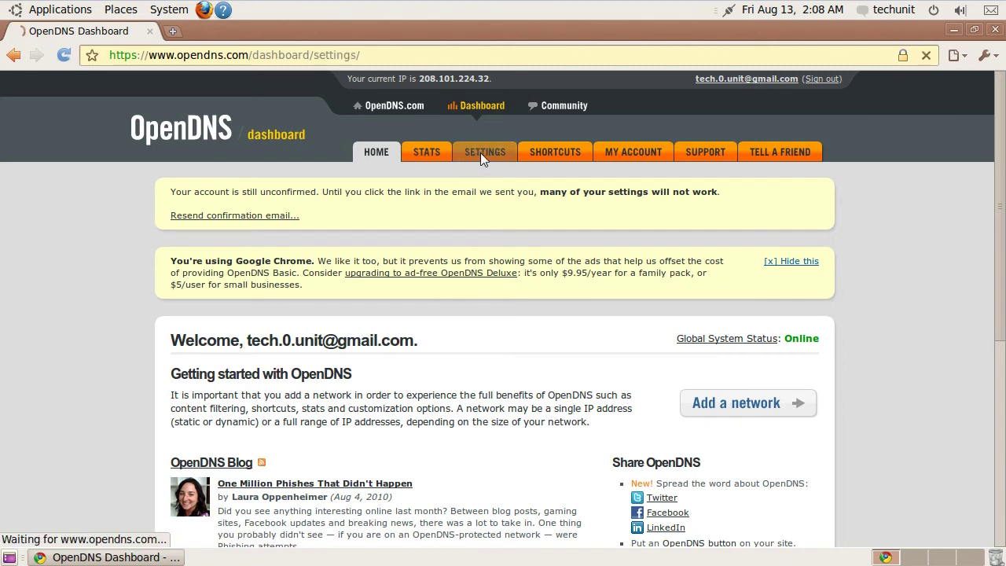
{"action": "scroll", "coordinate": [506, 302], "scroll_direction": "down", "scroll_amount": 1}
{"action": "scroll", "coordinate": [505, 303], "scroll_direction": "down", "scroll_amount": 1}
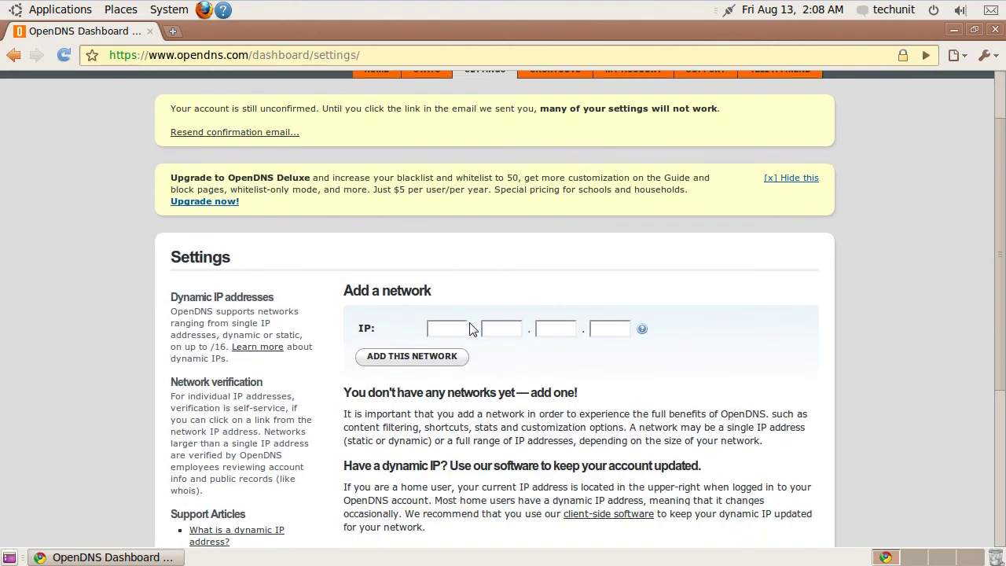
{"action": "scroll", "coordinate": [471, 330], "scroll_direction": "down", "scroll_amount": 1}
{"action": "left_click", "coordinate": [425, 320]}
{"action": "left_click", "coordinate": [453, 289]}
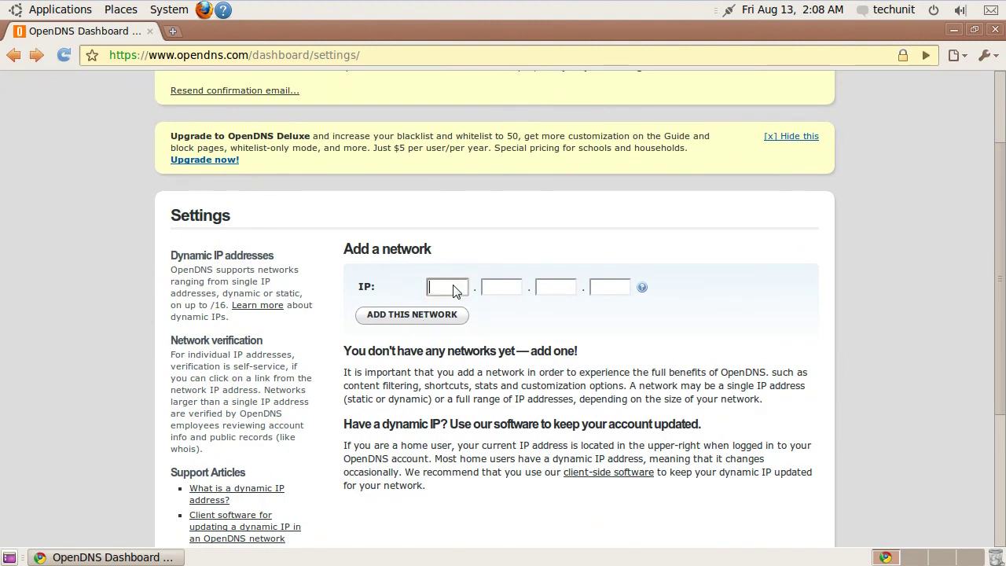
{"action": "scroll", "coordinate": [542, 269], "scroll_direction": "up", "scroll_amount": 2}
{"action": "scroll", "coordinate": [554, 270], "scroll_direction": "up", "scroll_amount": 1}
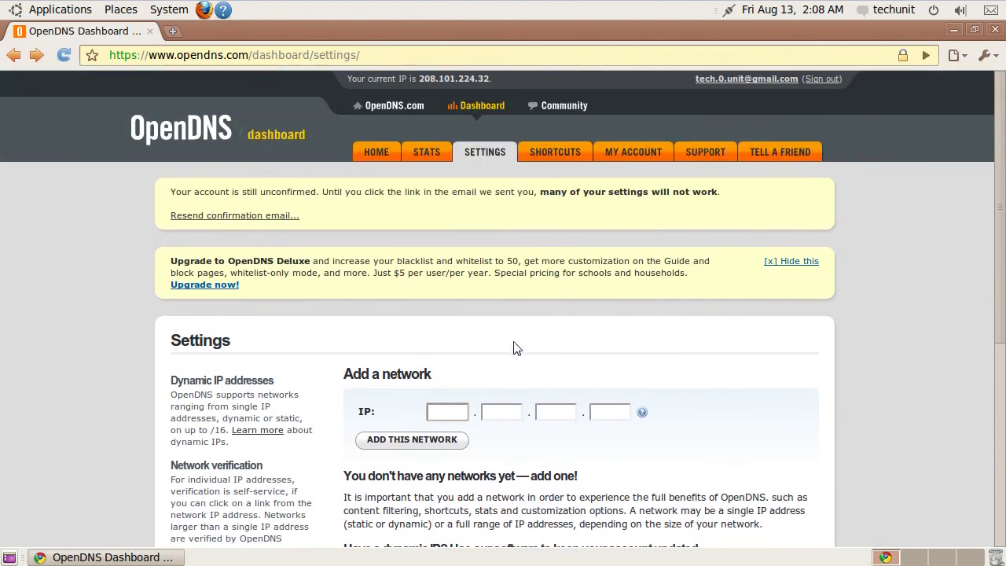
{"action": "left_click", "coordinate": [515, 414]}
{"action": "left_click", "coordinate": [573, 418]}
{"action": "type", "text": "224"}
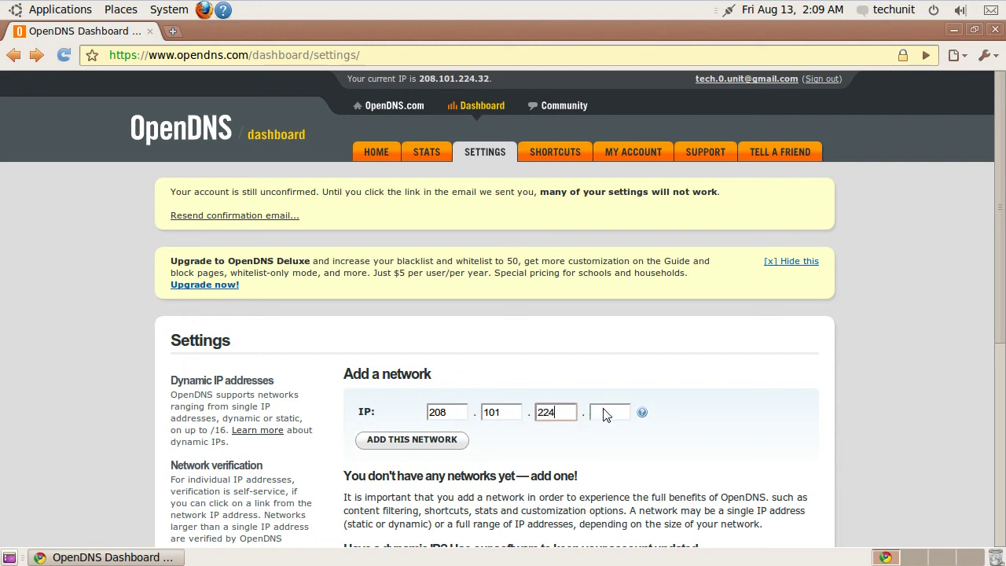
{"action": "left_click", "coordinate": [605, 418]}
{"action": "type", "text": "2"}
{"action": "left_click", "coordinate": [440, 444]}
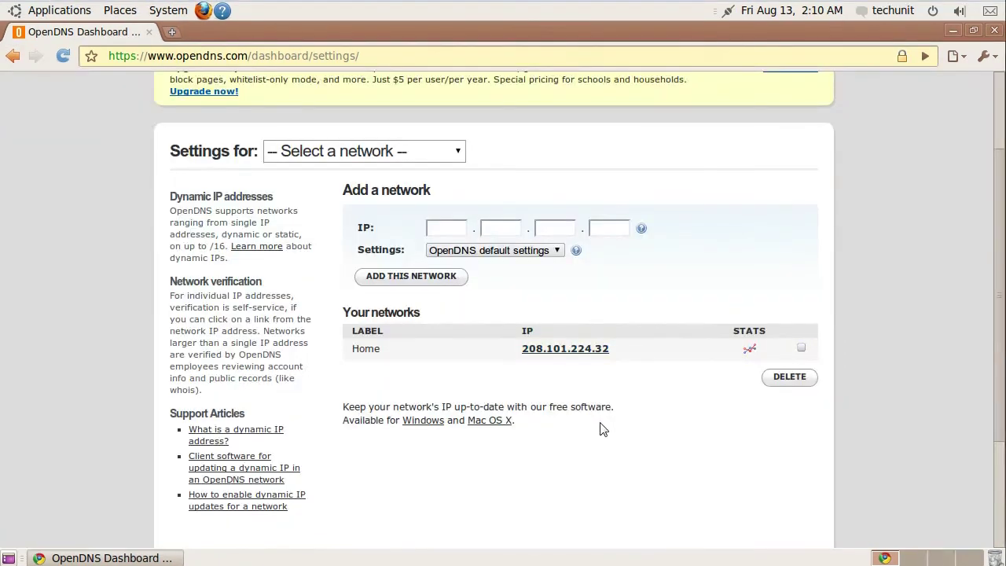
Set Home's filtering to Custom, blocking Pornography, Adult Themes, Proxy/Anonymizer, Tasteless and Sexuality.
{"action": "left_click", "coordinate": [578, 358]}
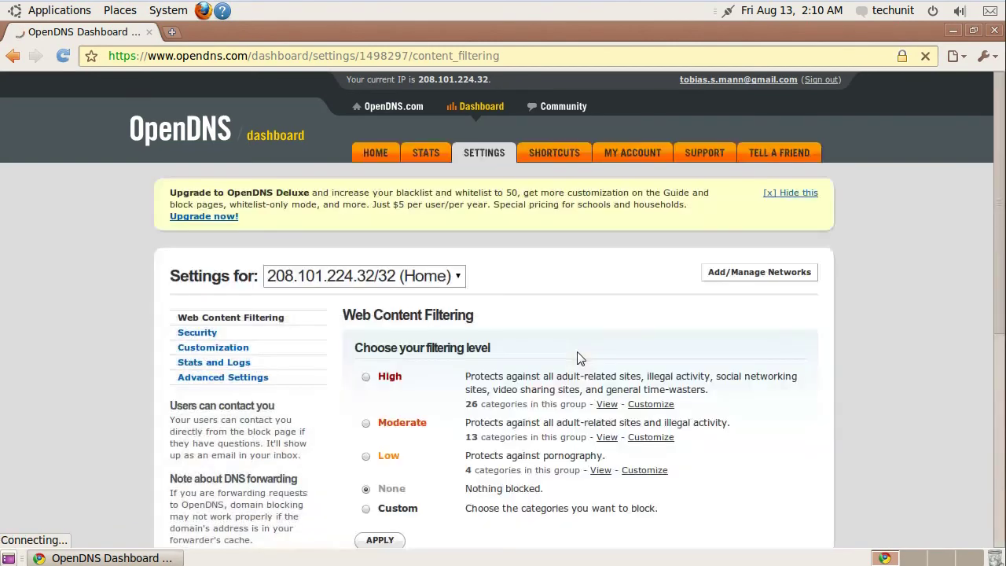
{"action": "scroll", "coordinate": [573, 354], "scroll_direction": "down", "scroll_amount": 3}
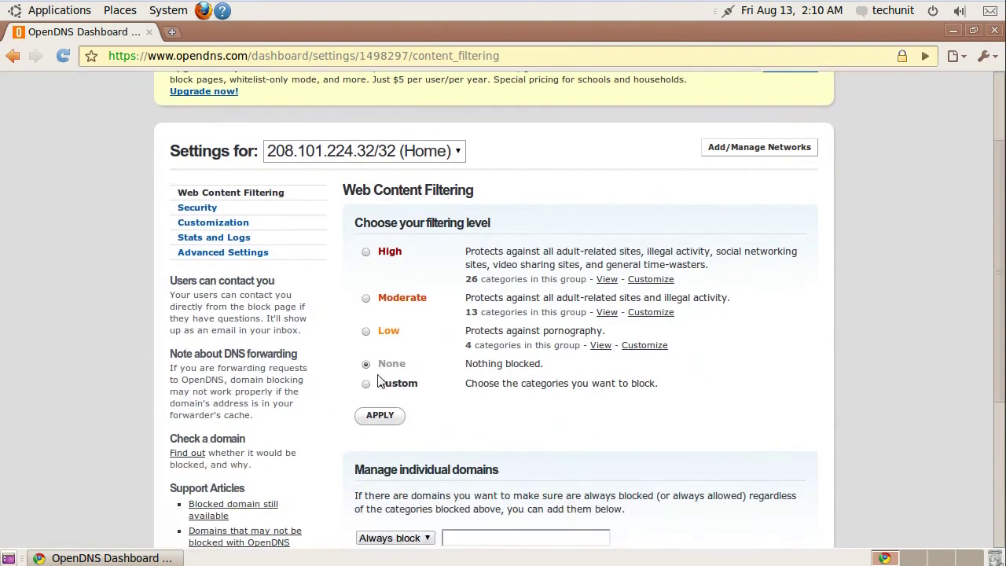
{"action": "left_click", "coordinate": [366, 384]}
{"action": "scroll", "coordinate": [847, 465], "scroll_direction": "down", "scroll_amount": 4}
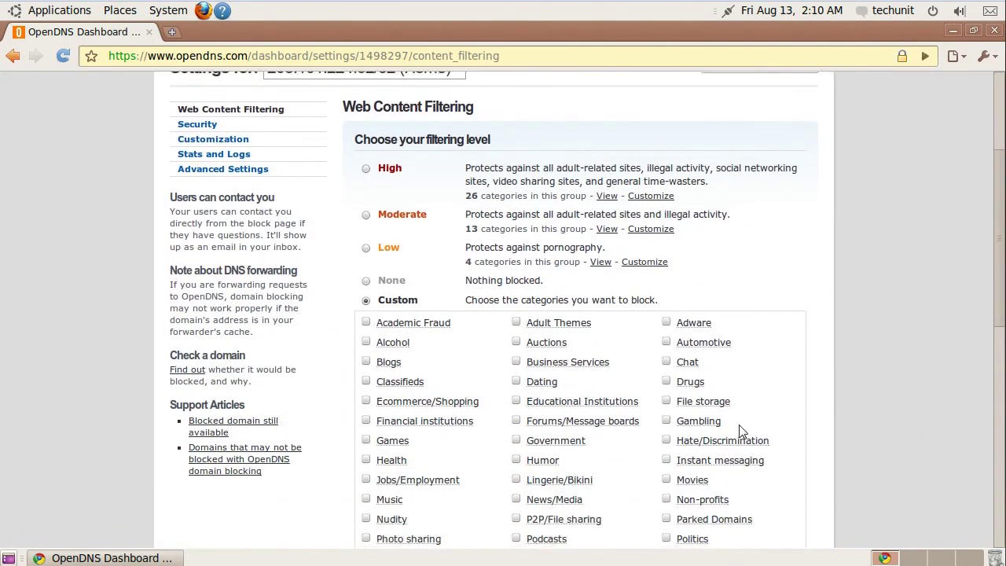
{"action": "scroll", "coordinate": [847, 466], "scroll_direction": "down", "scroll_amount": 2}
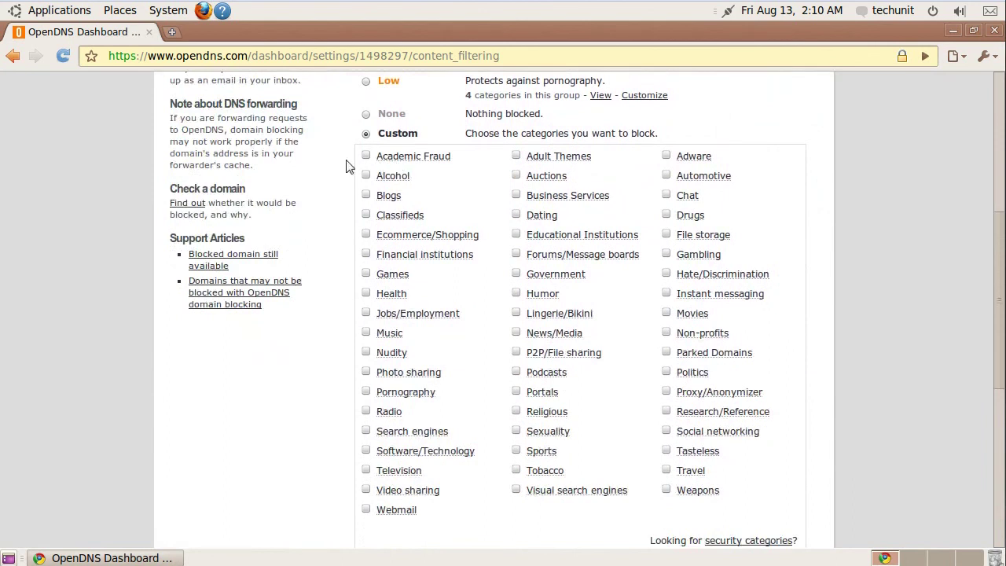
{"action": "left_click", "coordinate": [366, 392]}
{"action": "left_click", "coordinate": [515, 157]}
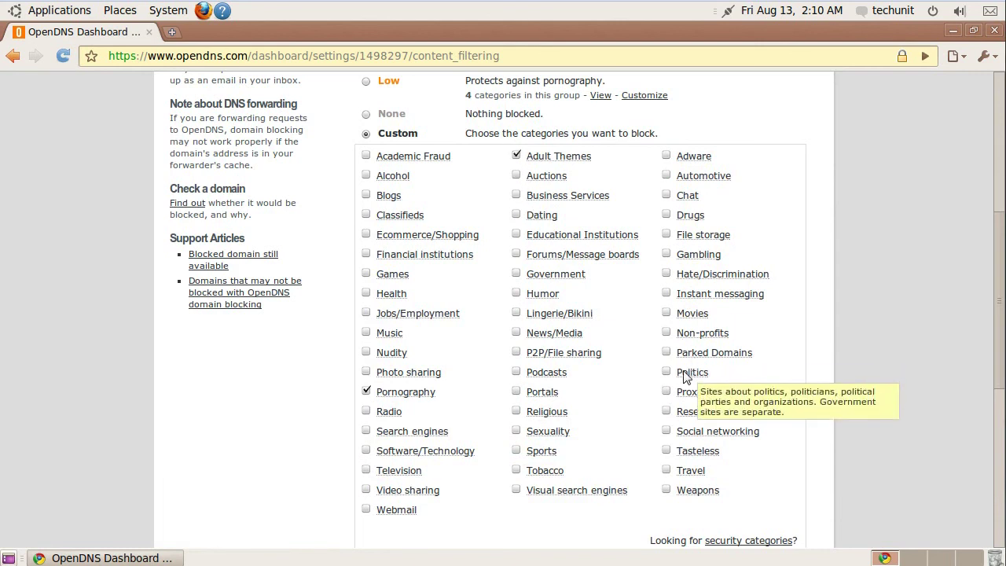
{"action": "left_click", "coordinate": [666, 392]}
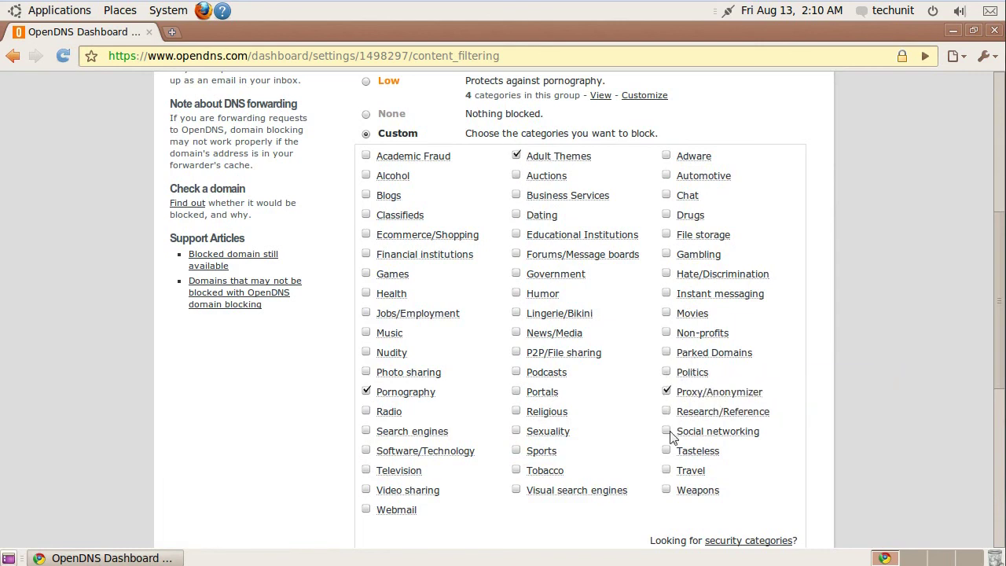
{"action": "left_click", "coordinate": [519, 430]}
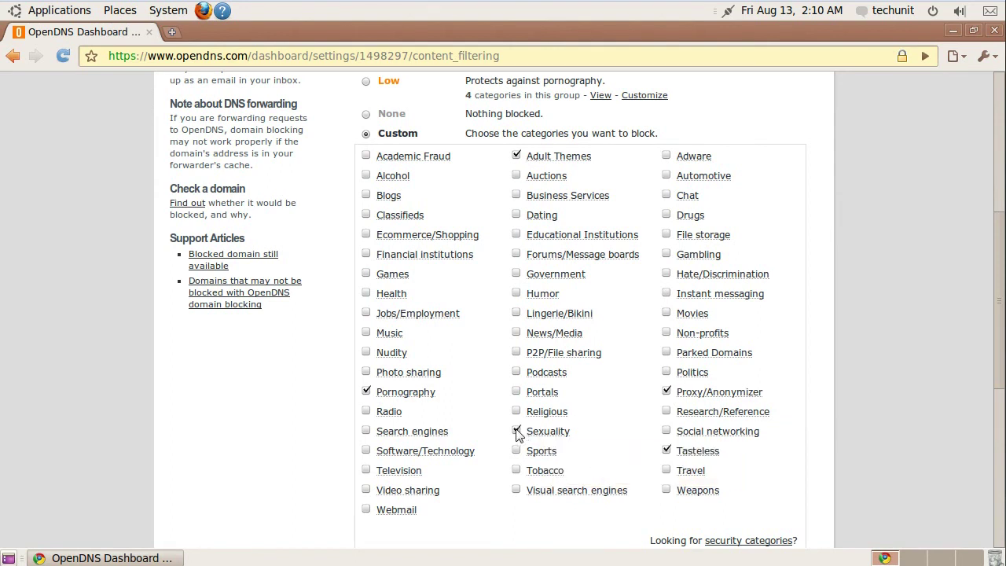